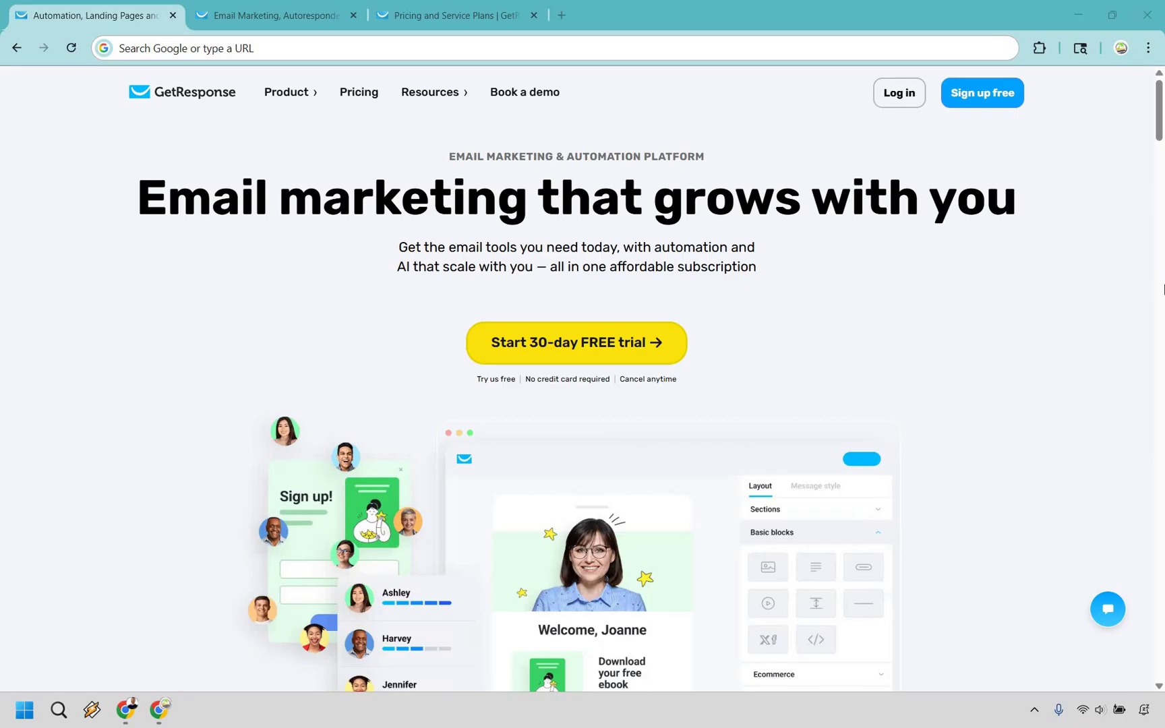
# Step: Switch to the browser tab with GetResponse's Landing pages dashboard
pyautogui.click(251, 8)
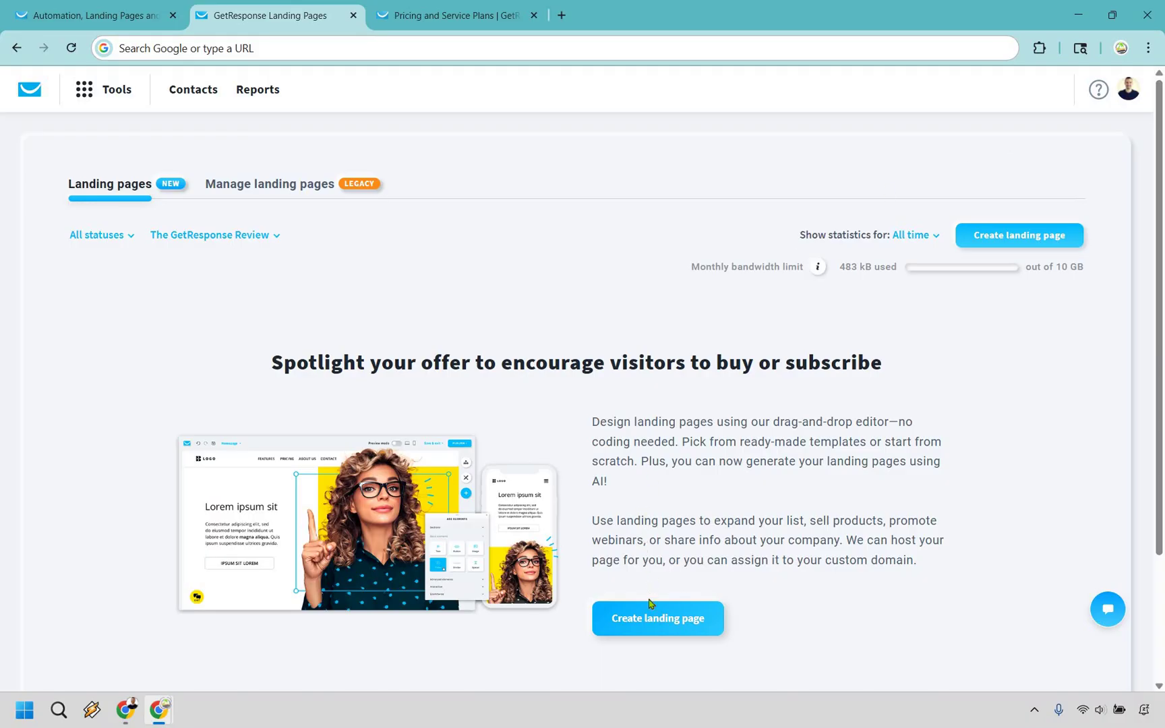
# Step: Start a landing page from a ready-made template, show all 19 extra categories, and browse the templates
pyautogui.click(649, 625)
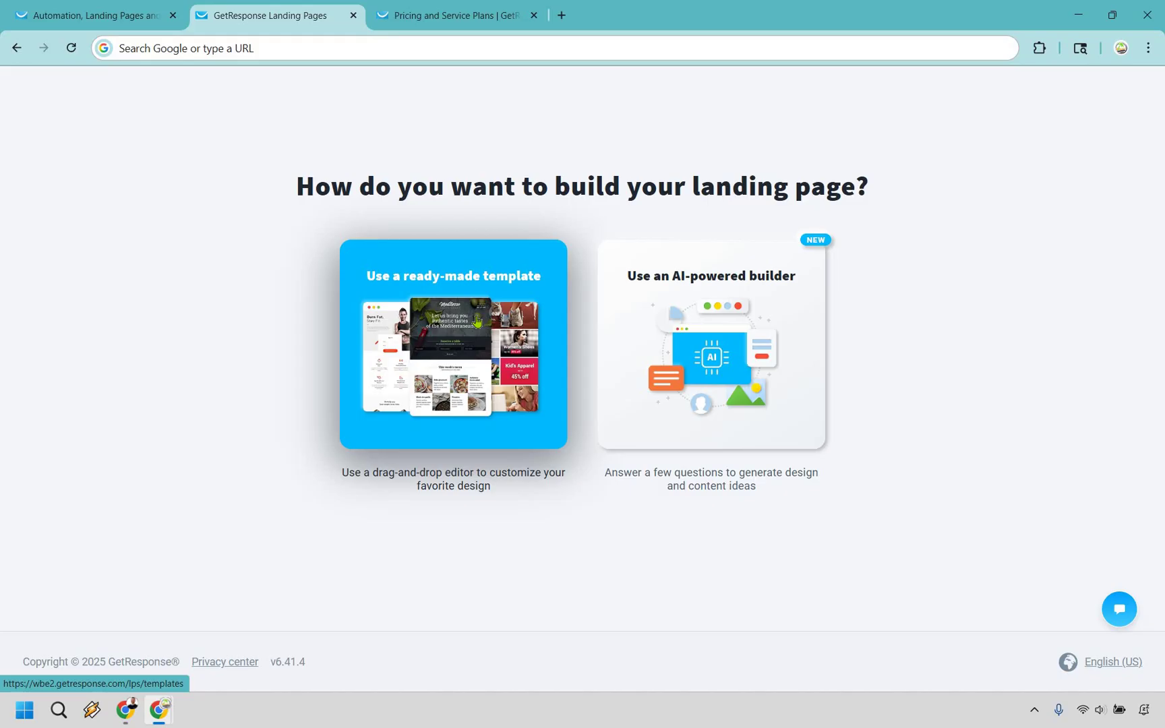
pyautogui.click(477, 322)
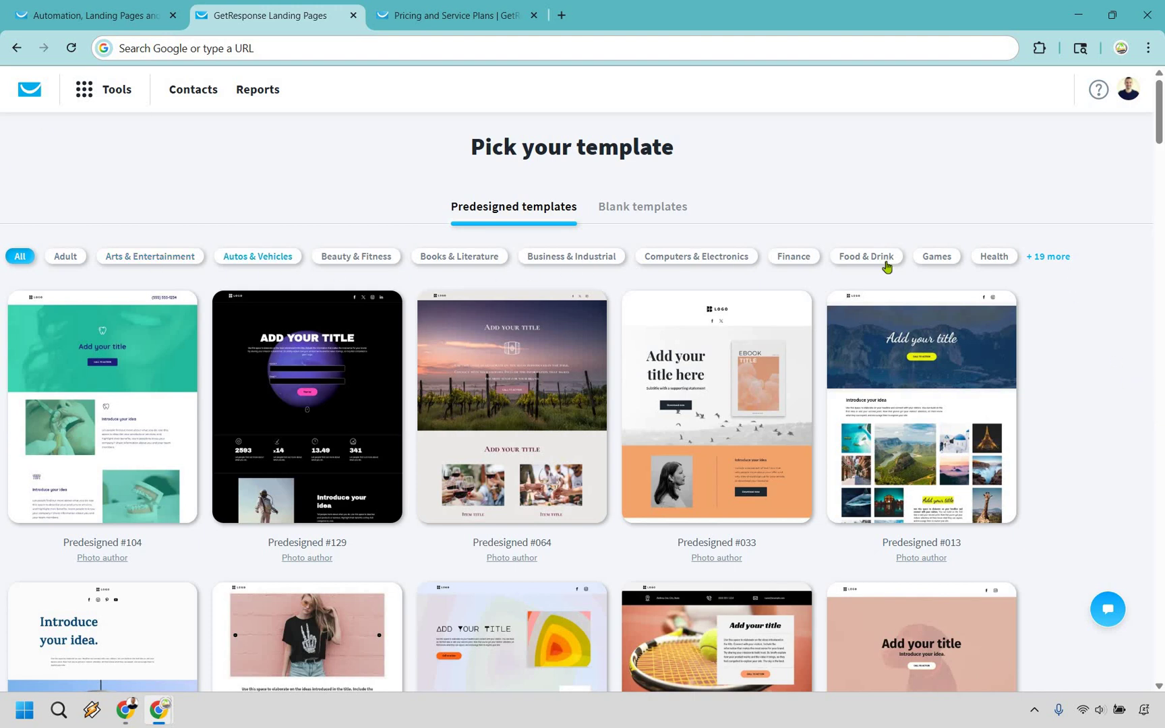
pyautogui.click(1047, 257)
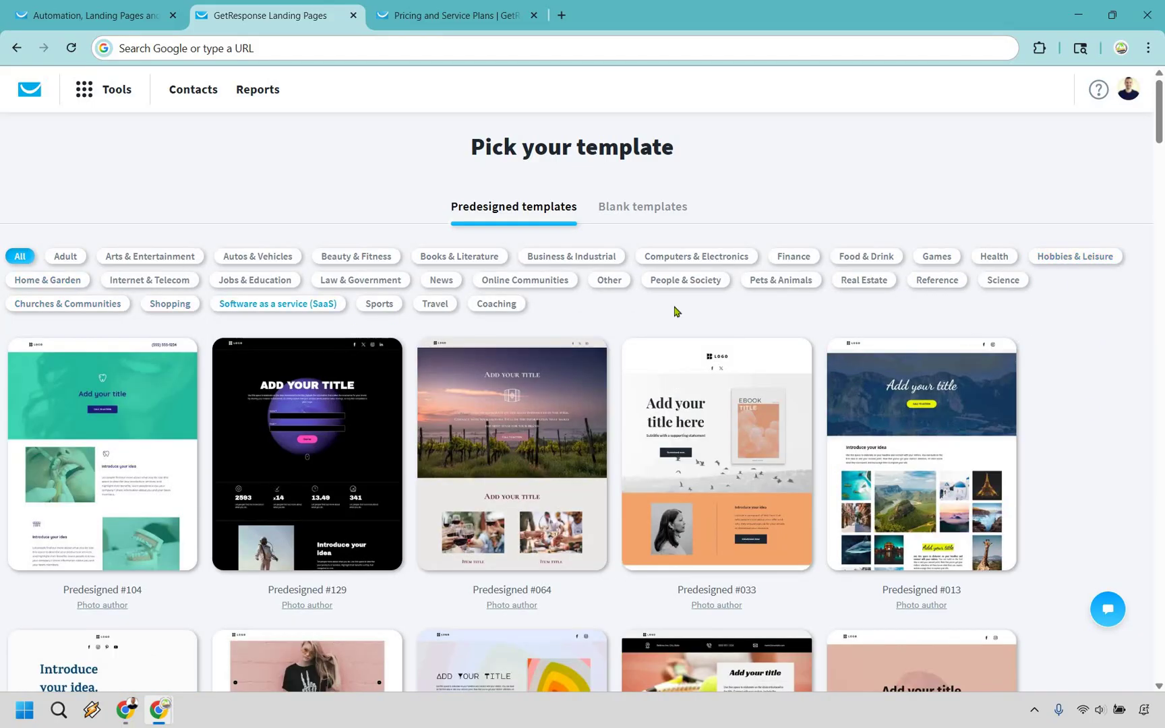
pyautogui.scroll(-10, 1123, 277)
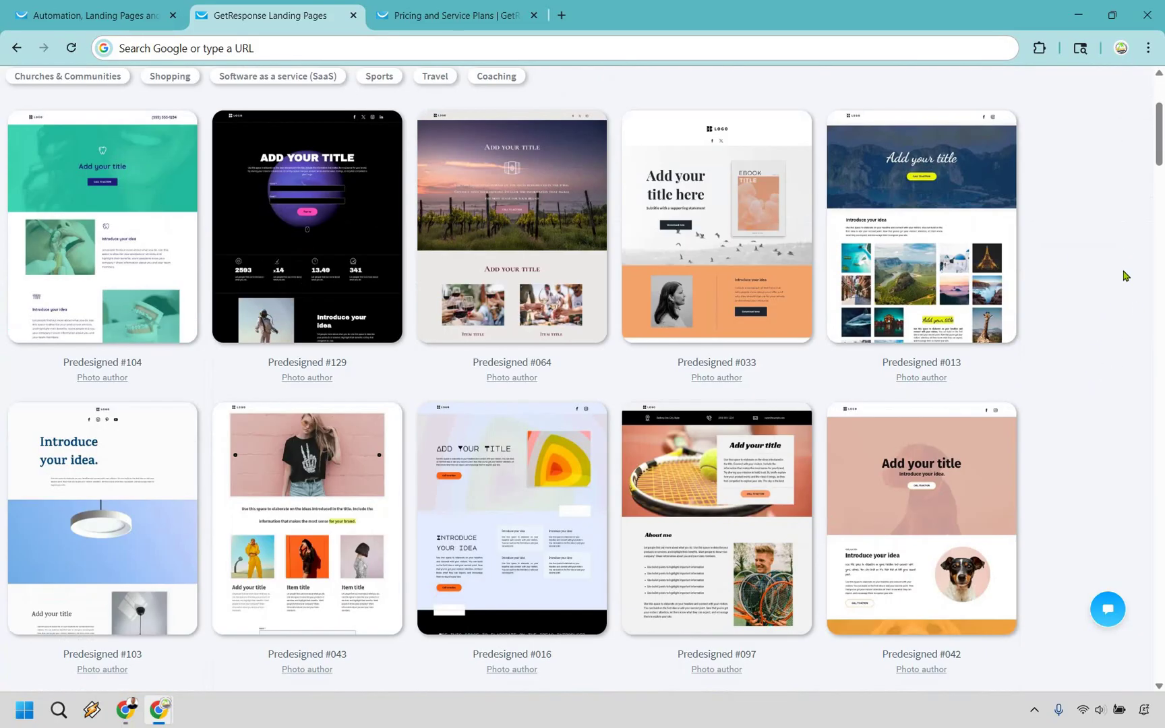
pyautogui.scroll(-12, 1123, 268)
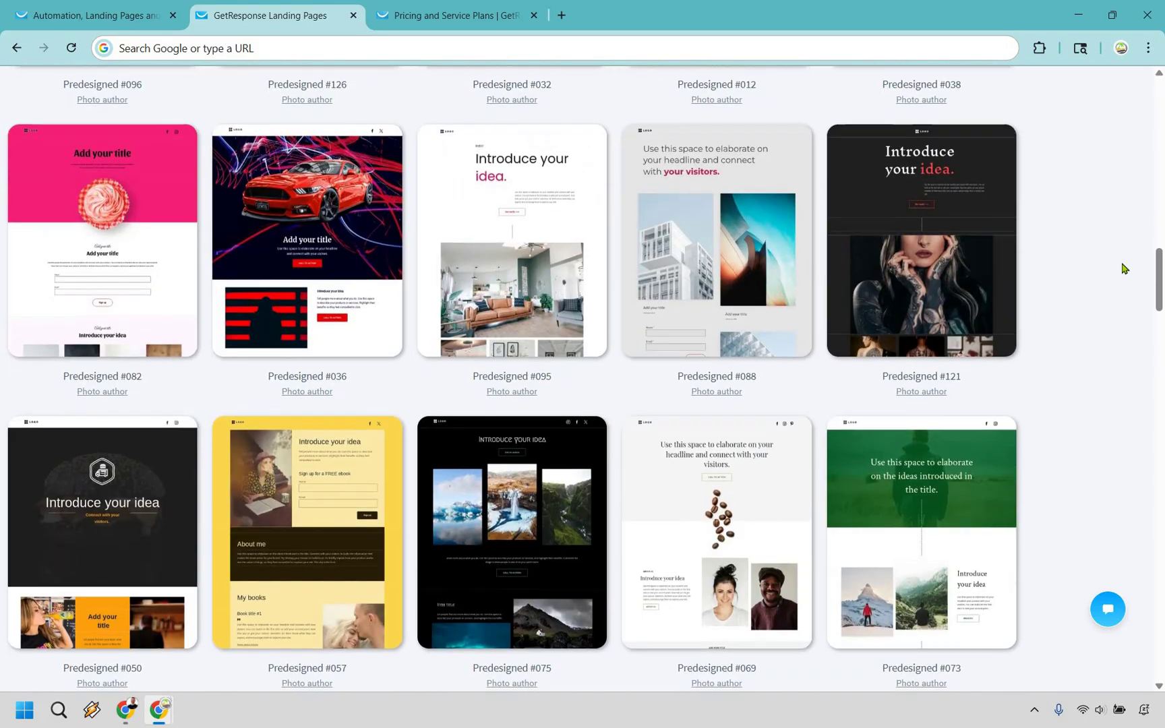
pyautogui.scroll(-9, 1123, 268)
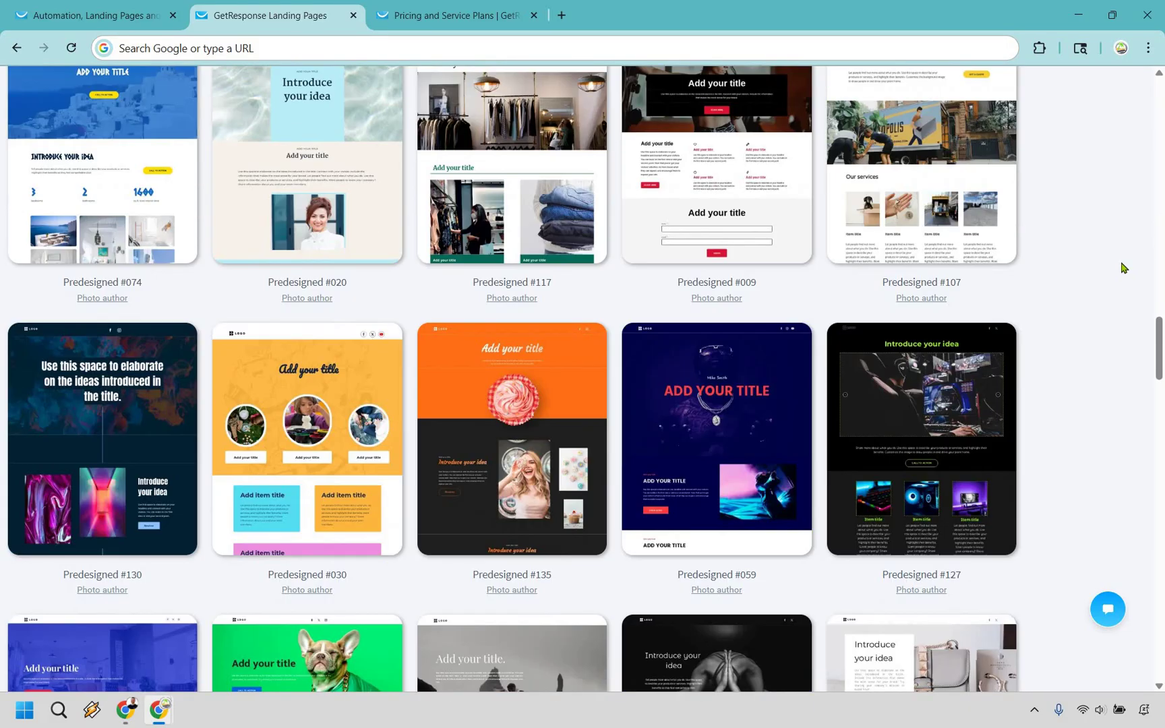
pyautogui.scroll(-16, 1123, 268)
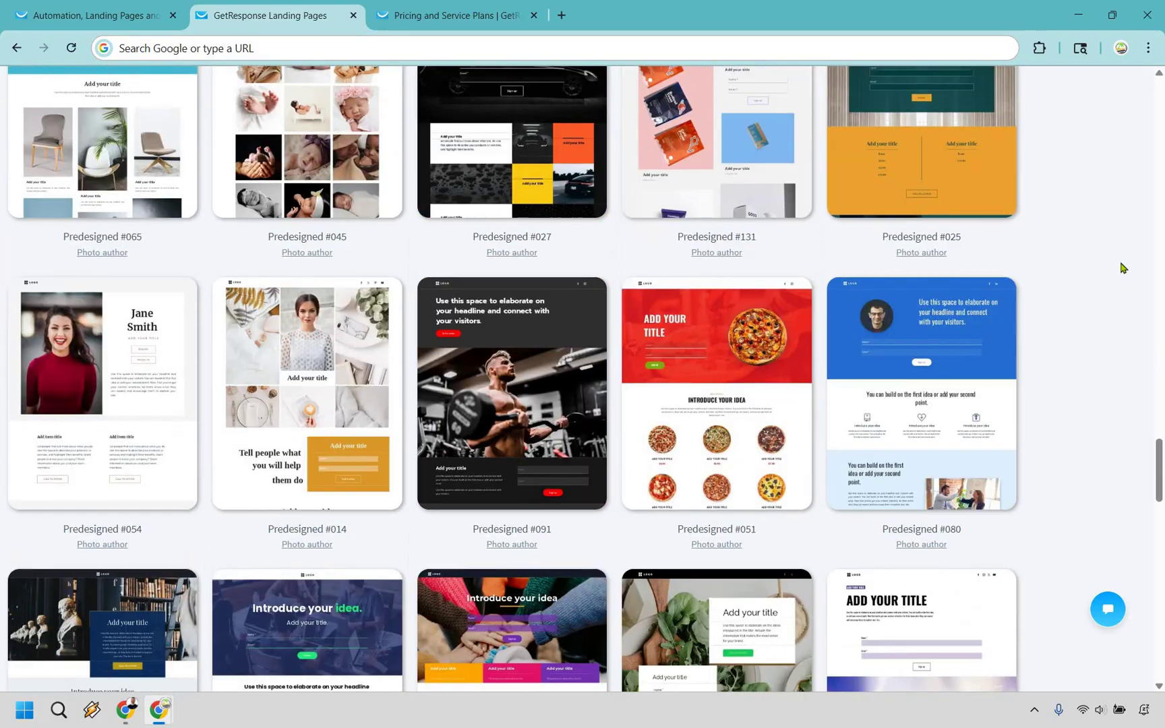
pyautogui.scroll(-11, 1123, 268)
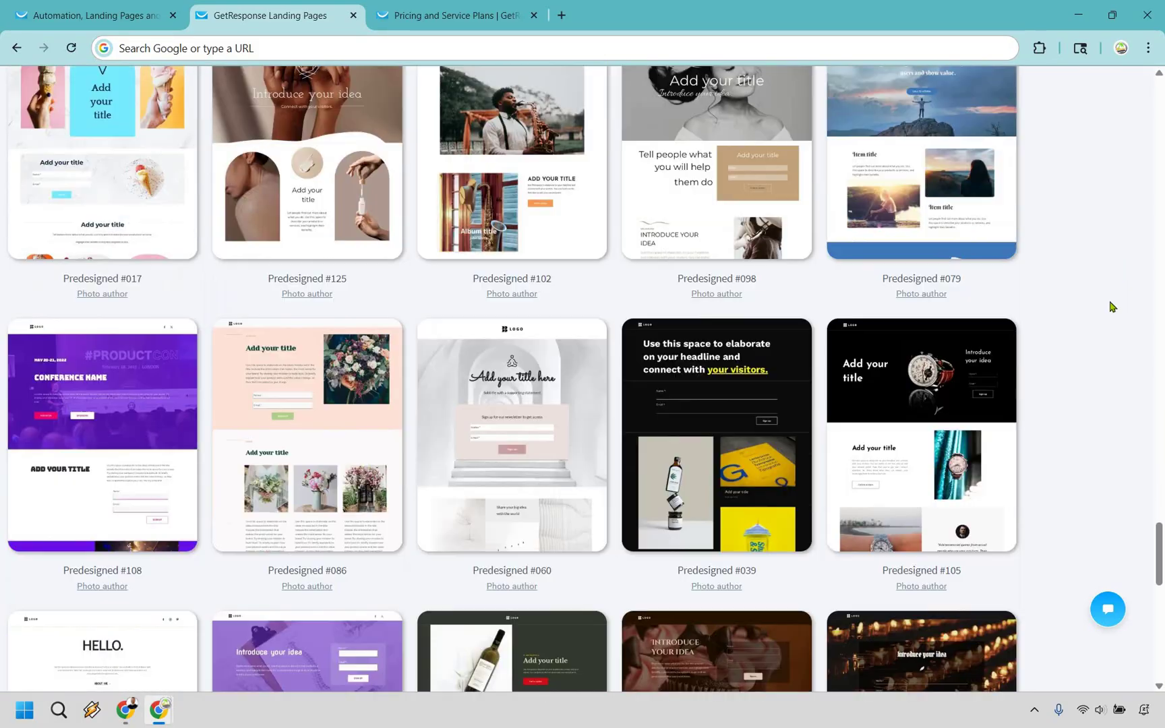
pyautogui.scroll(-12, 1111, 306)
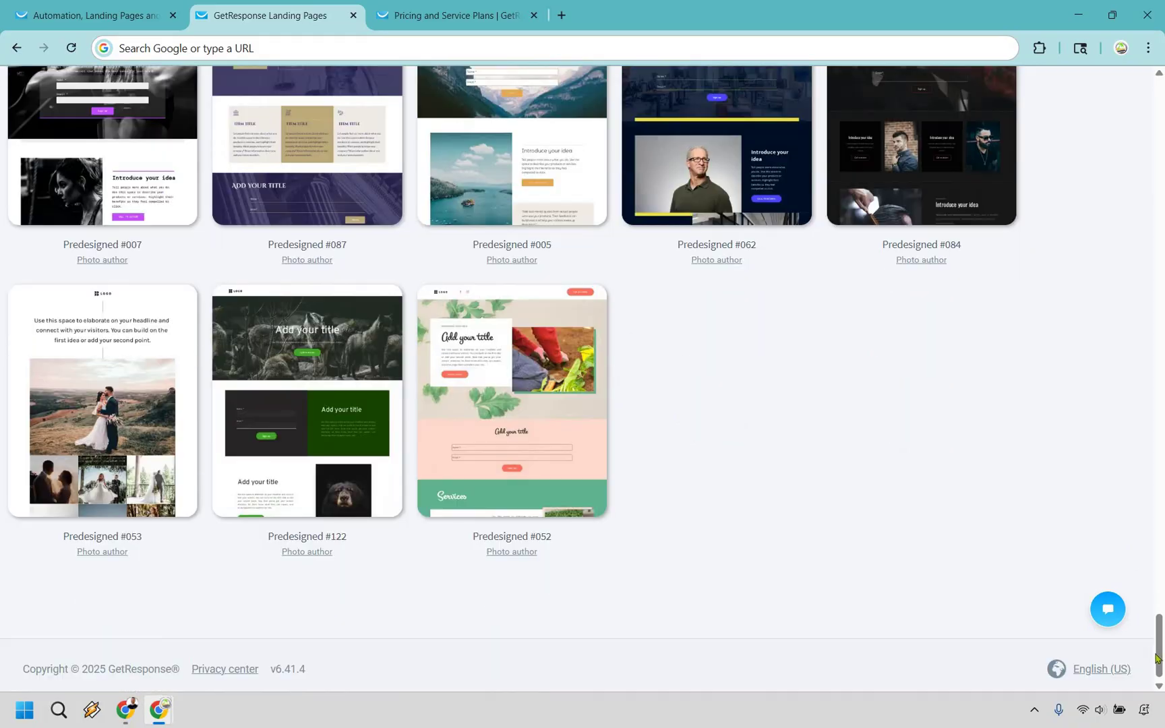
pyautogui.click(1157, 118)
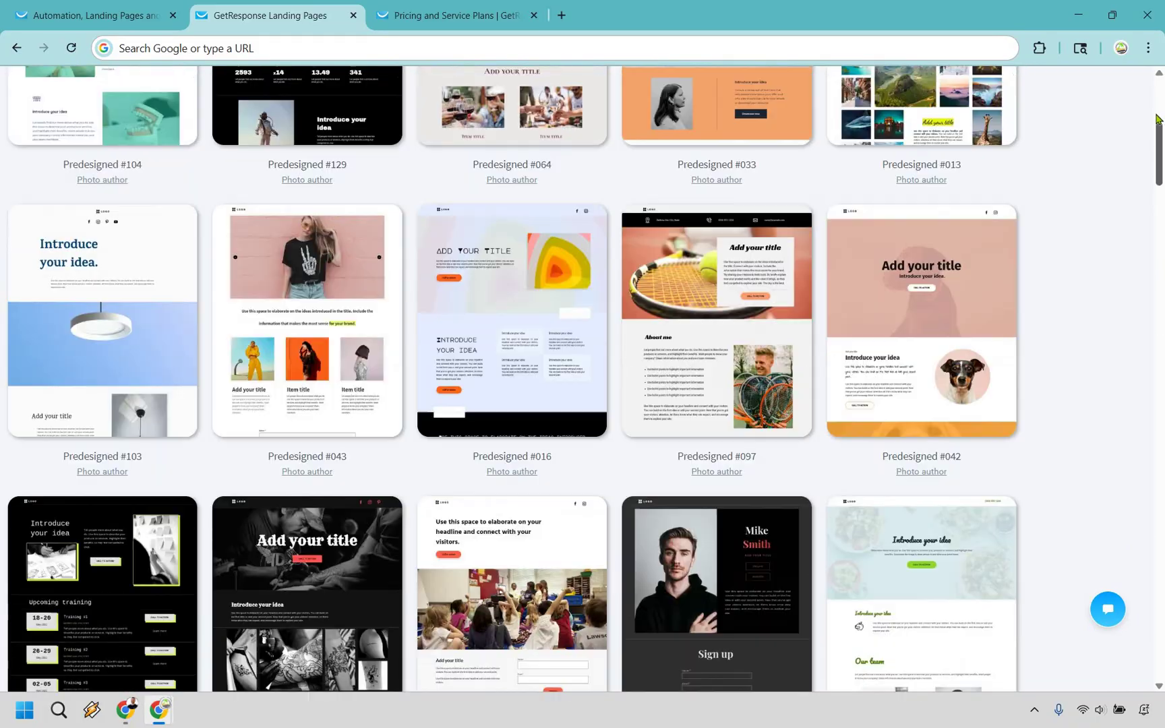
pyautogui.click(1157, 119)
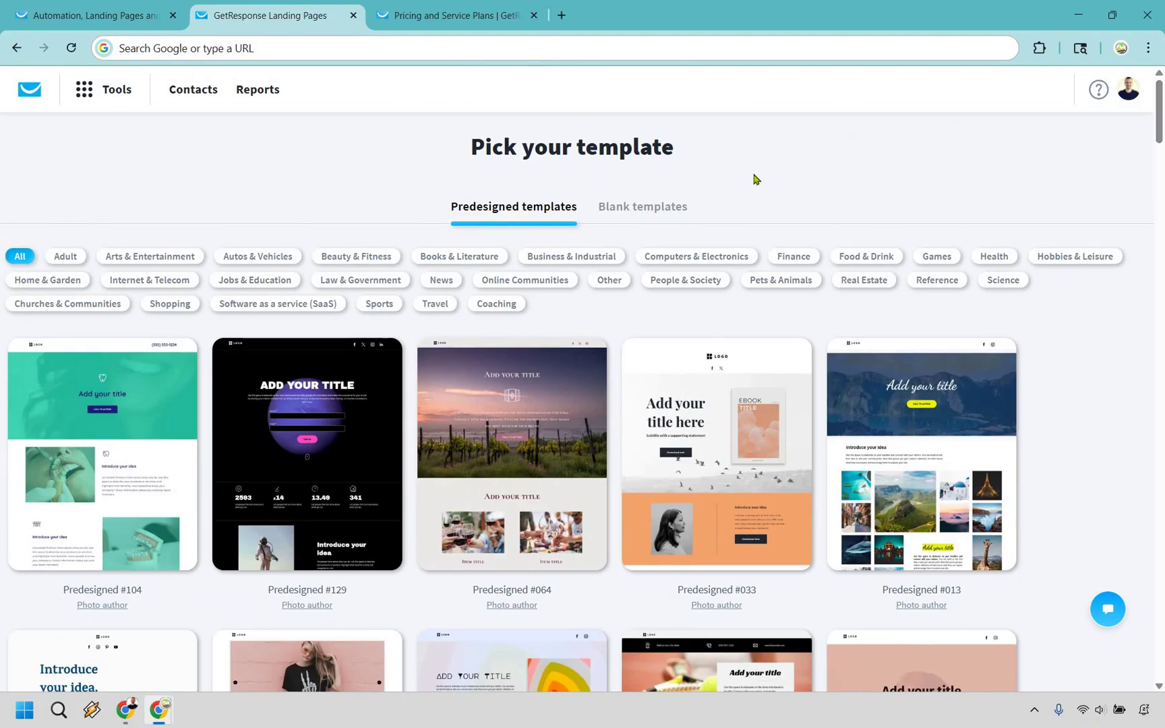
pyautogui.click(622, 214)
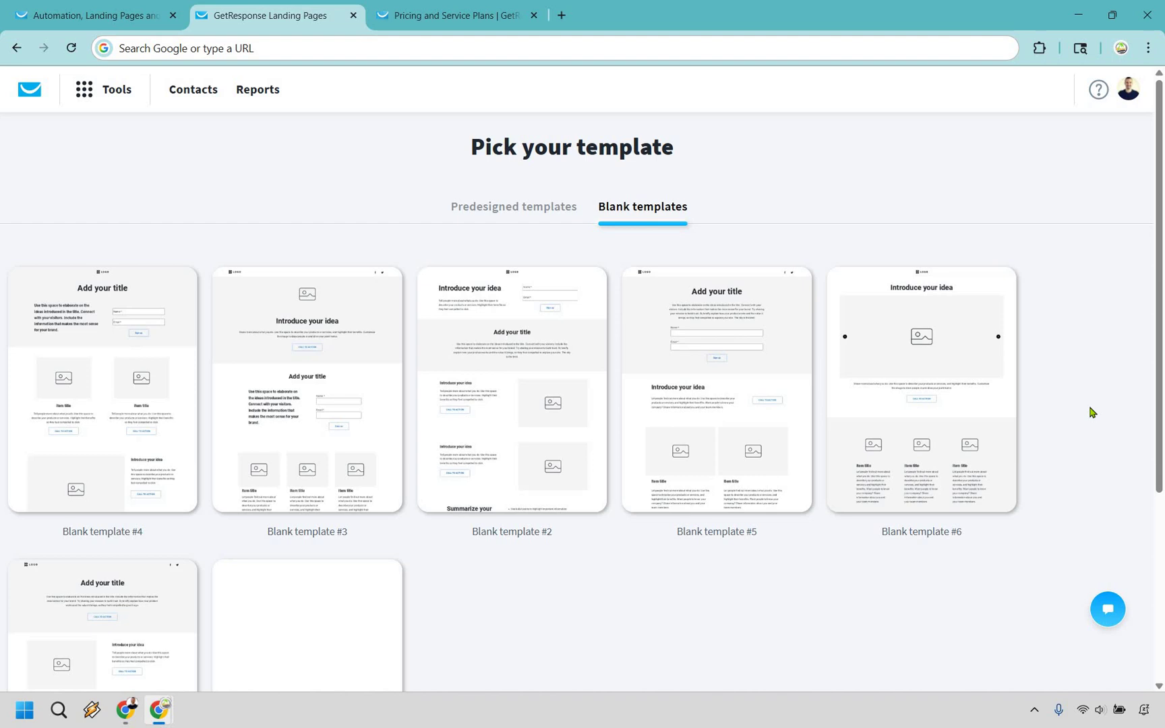
pyautogui.scroll(-3, 1092, 413)
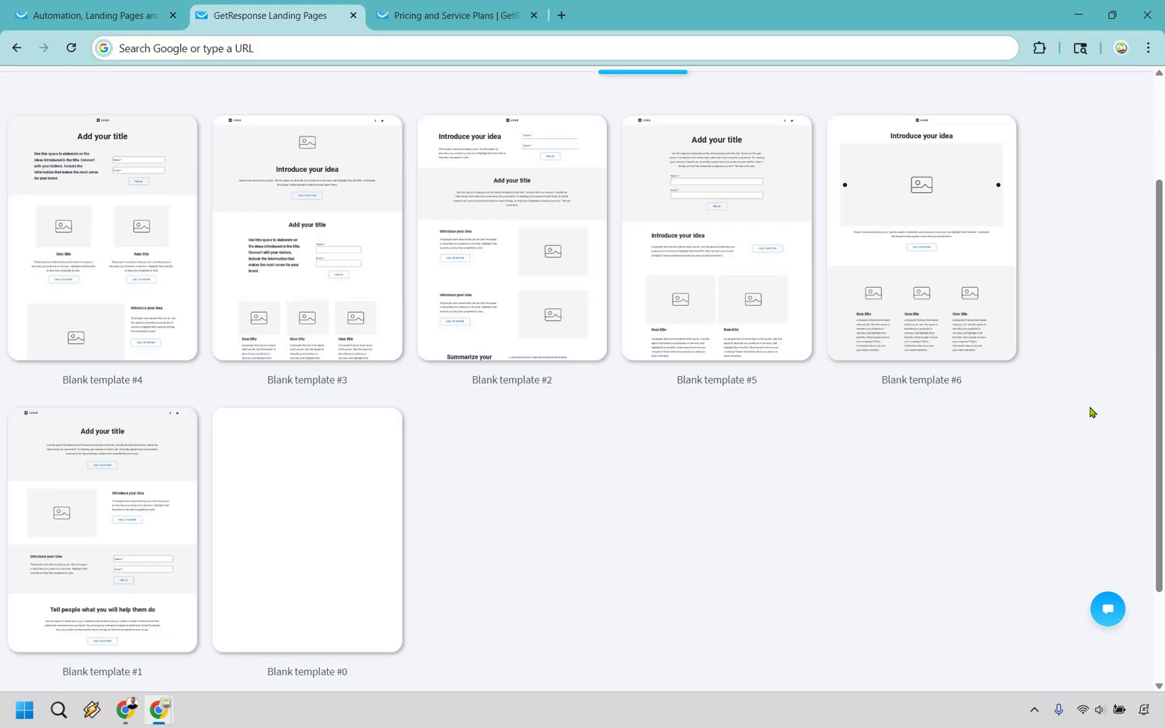
pyautogui.scroll(3, 1092, 412)
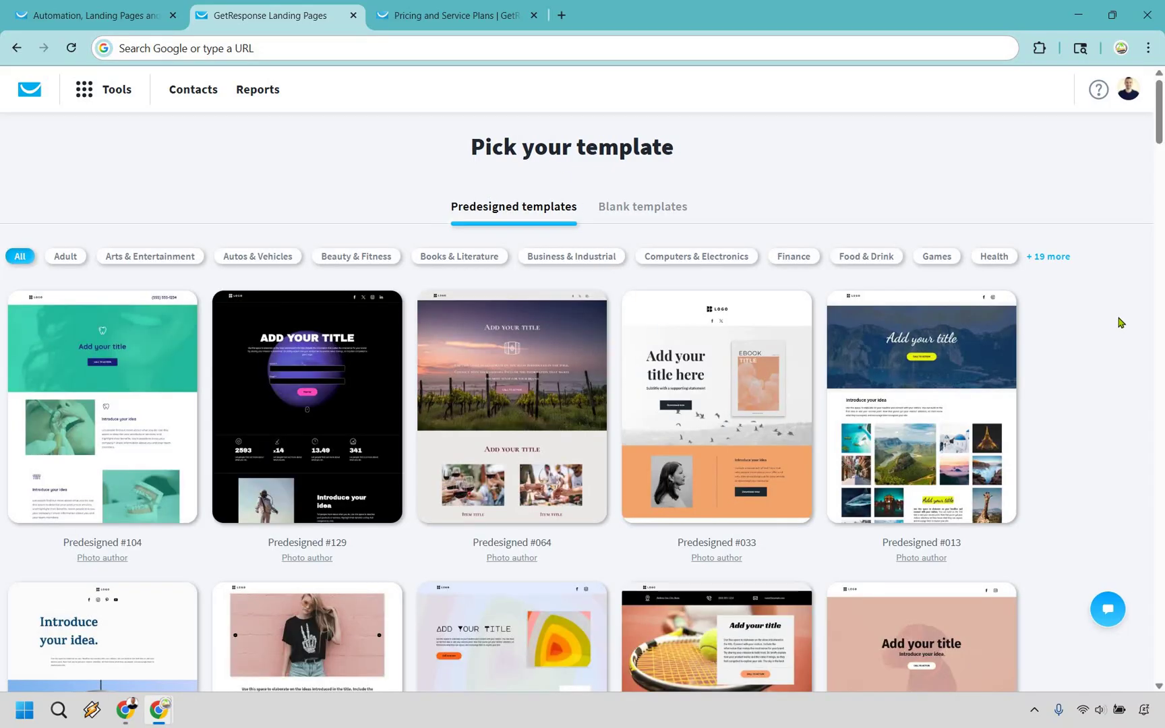
# Step: Create the landing page from the Predesigned #012 template
pyautogui.scroll(-6, 1119, 322)
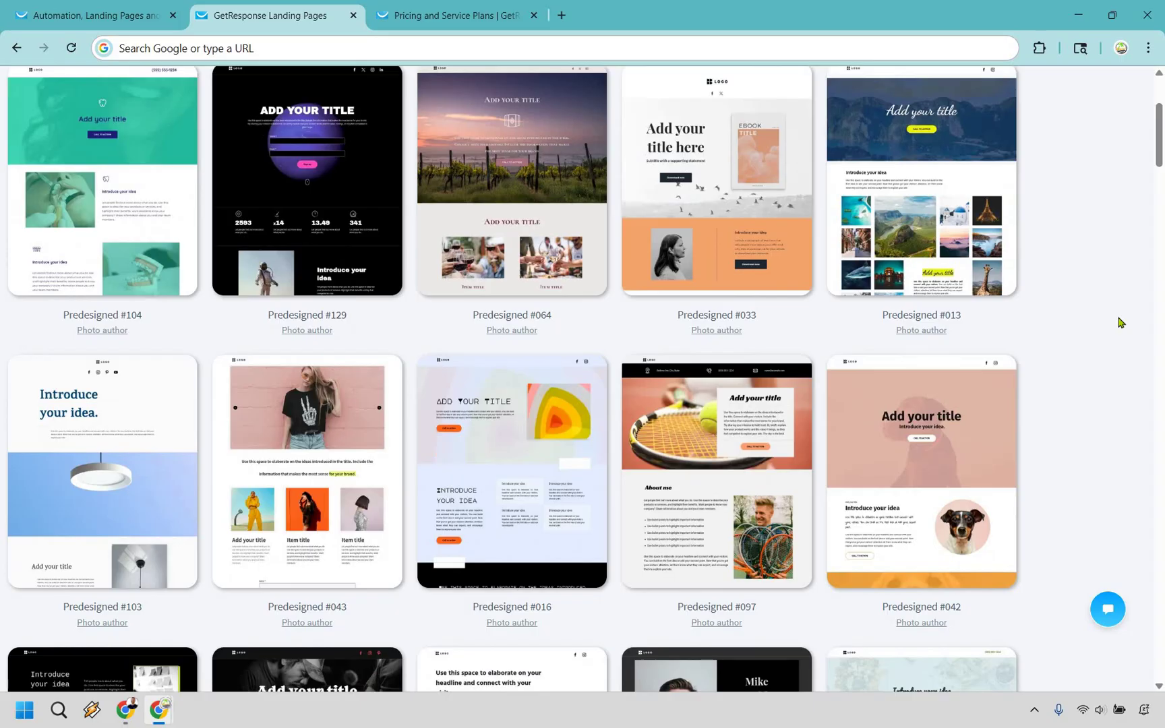
pyautogui.scroll(-3, 1119, 323)
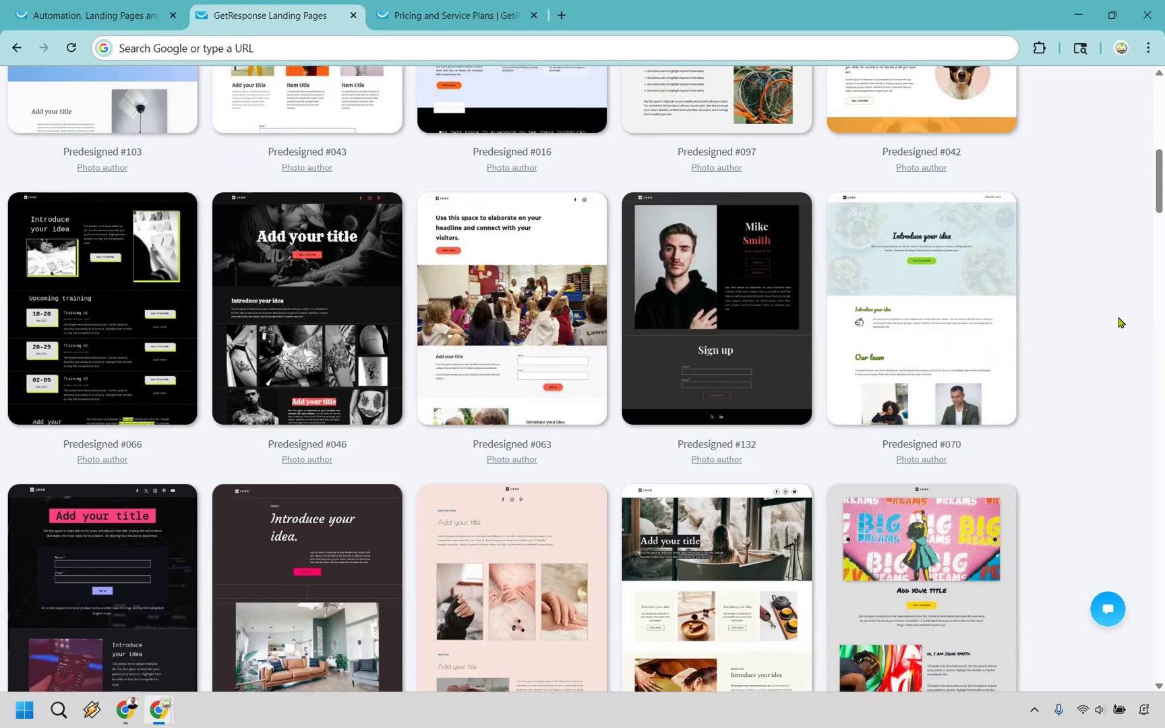
pyautogui.scroll(-5, 1119, 322)
pyautogui.scroll(-3, 1119, 322)
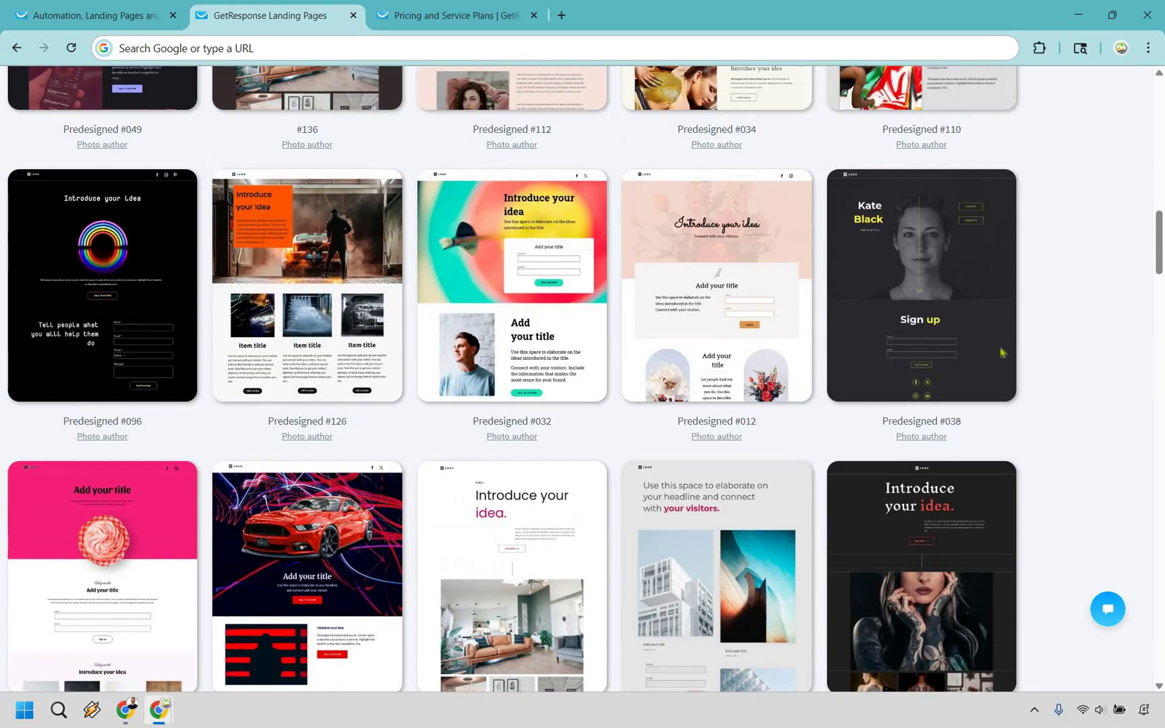
pyautogui.moveTo(700, 336)
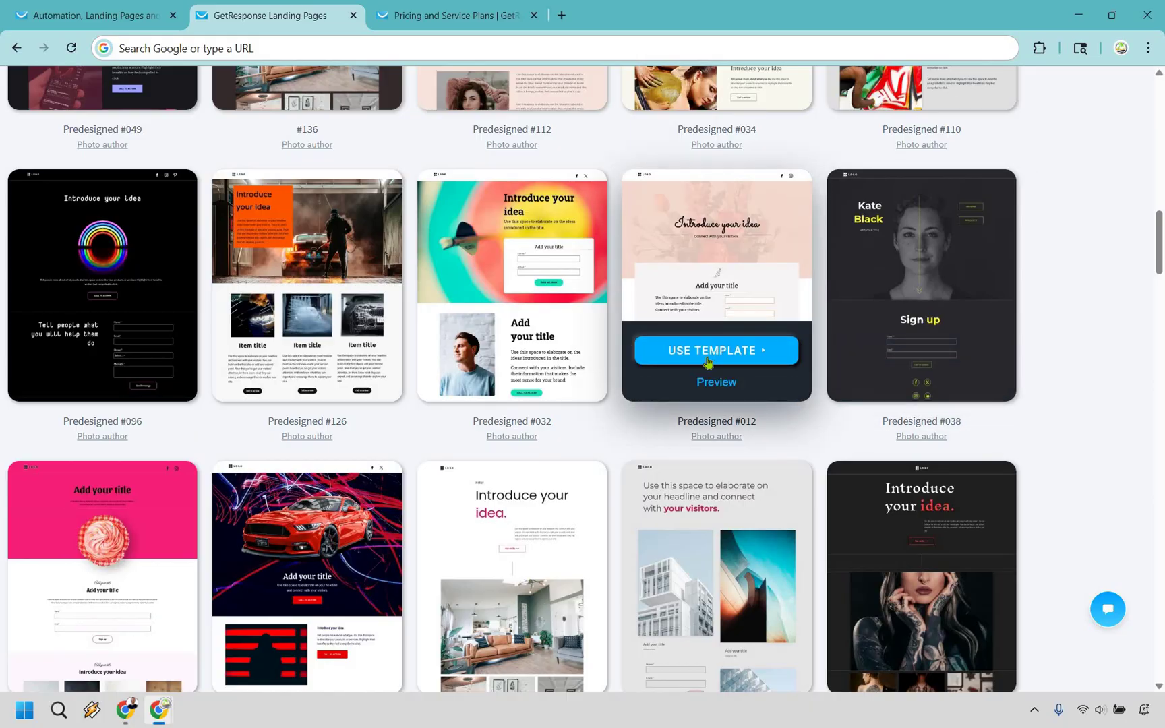
pyautogui.click(708, 362)
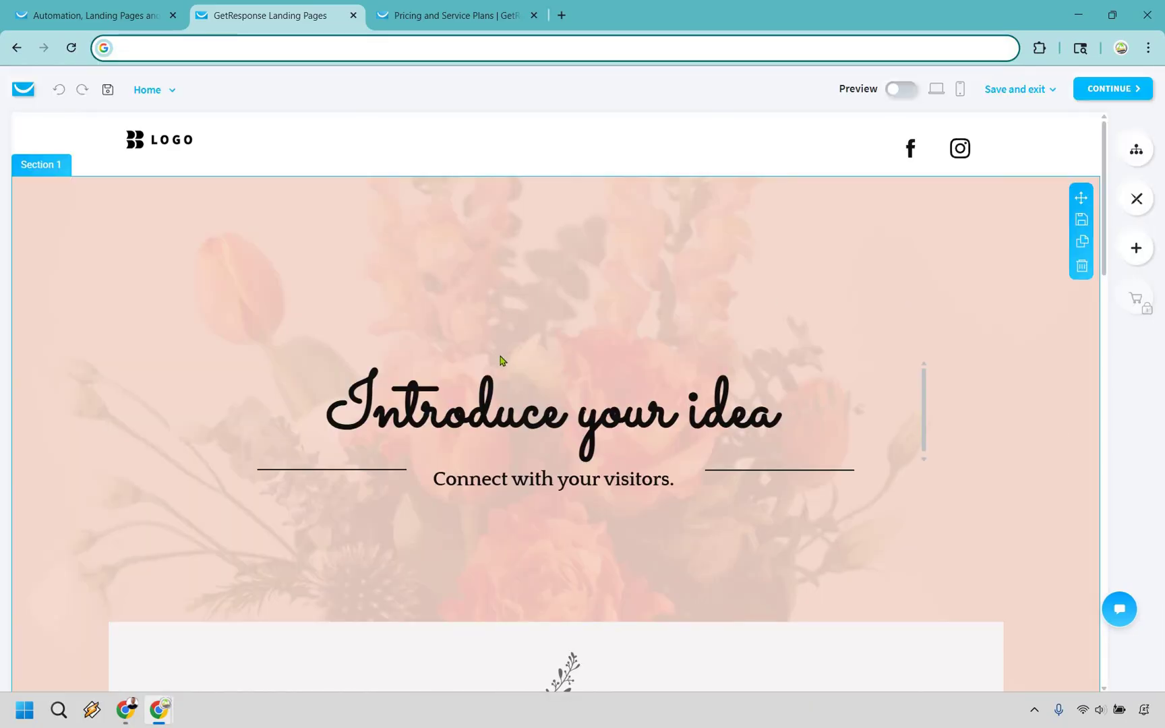
pyautogui.click(496, 396)
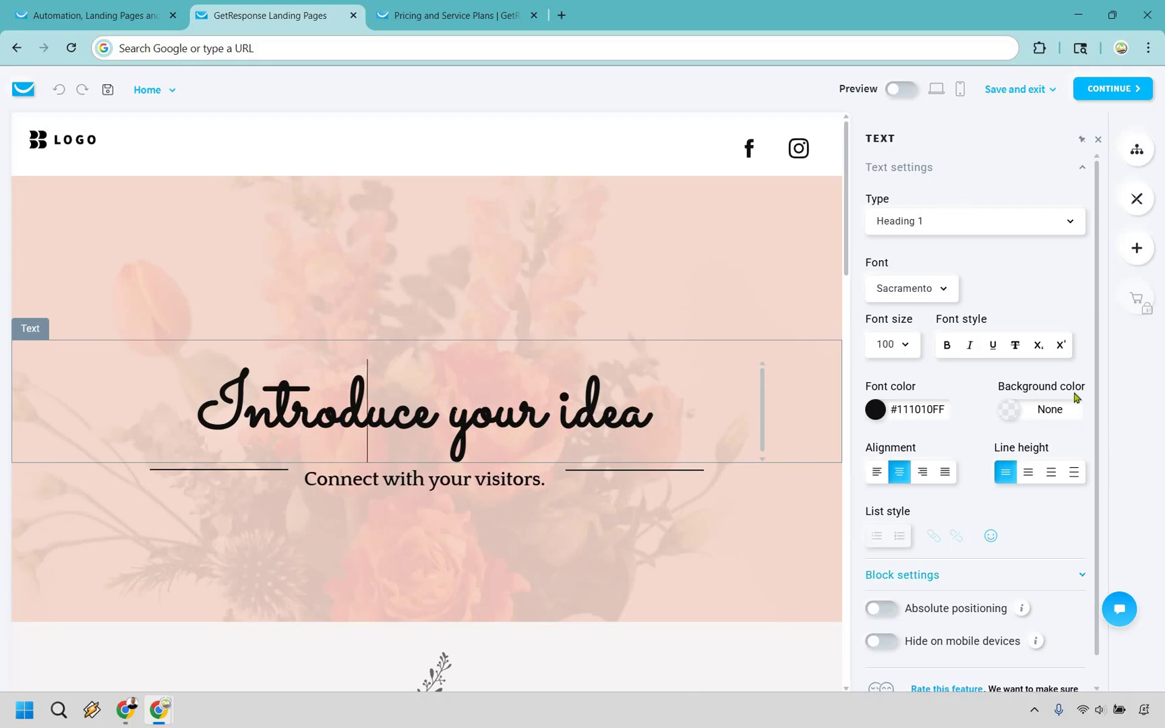
pyautogui.click(85, 147)
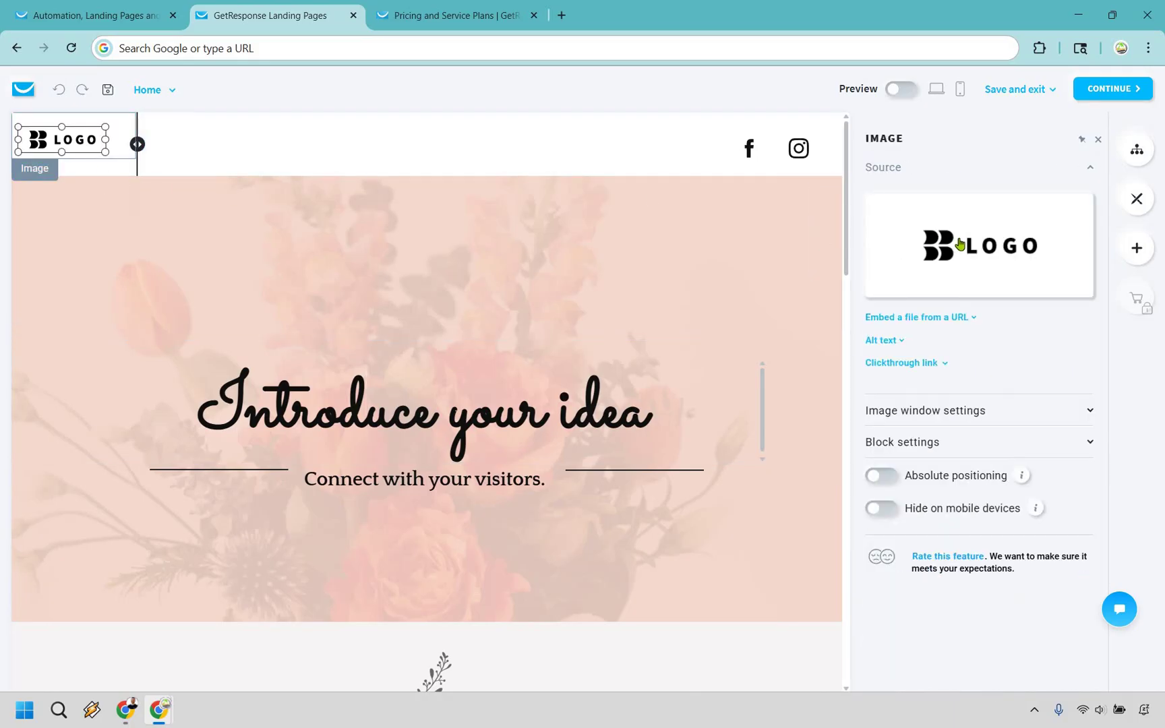
pyautogui.moveTo(962, 248)
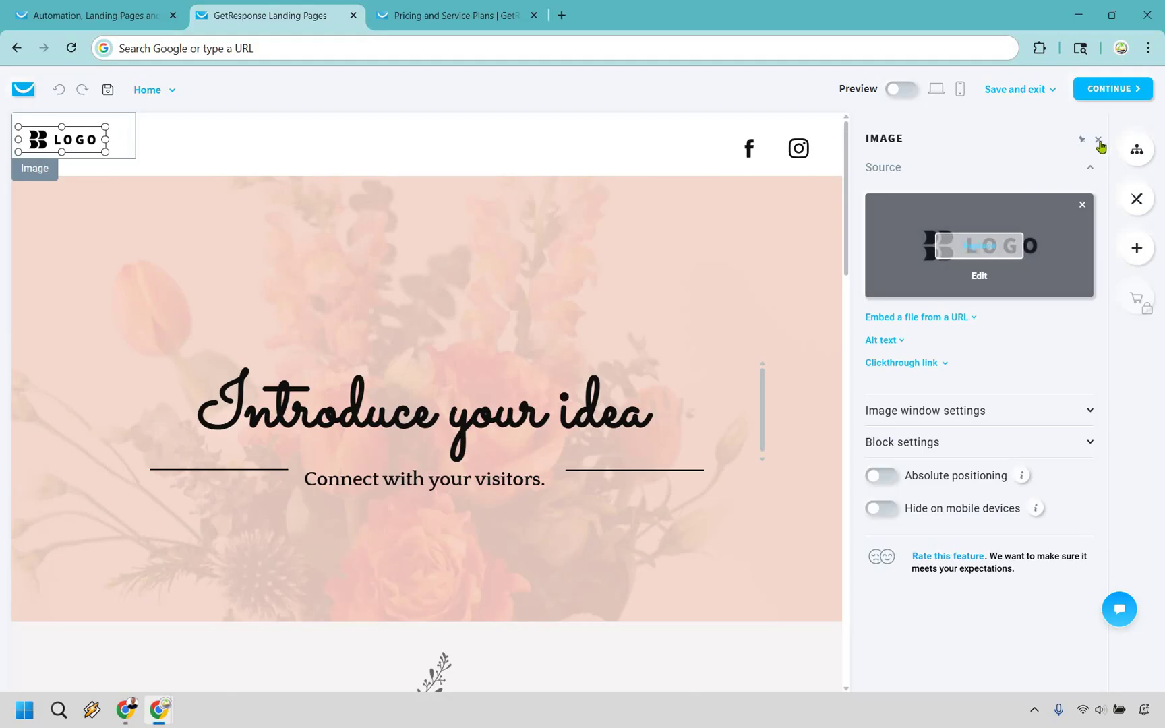
pyautogui.press('Escape')
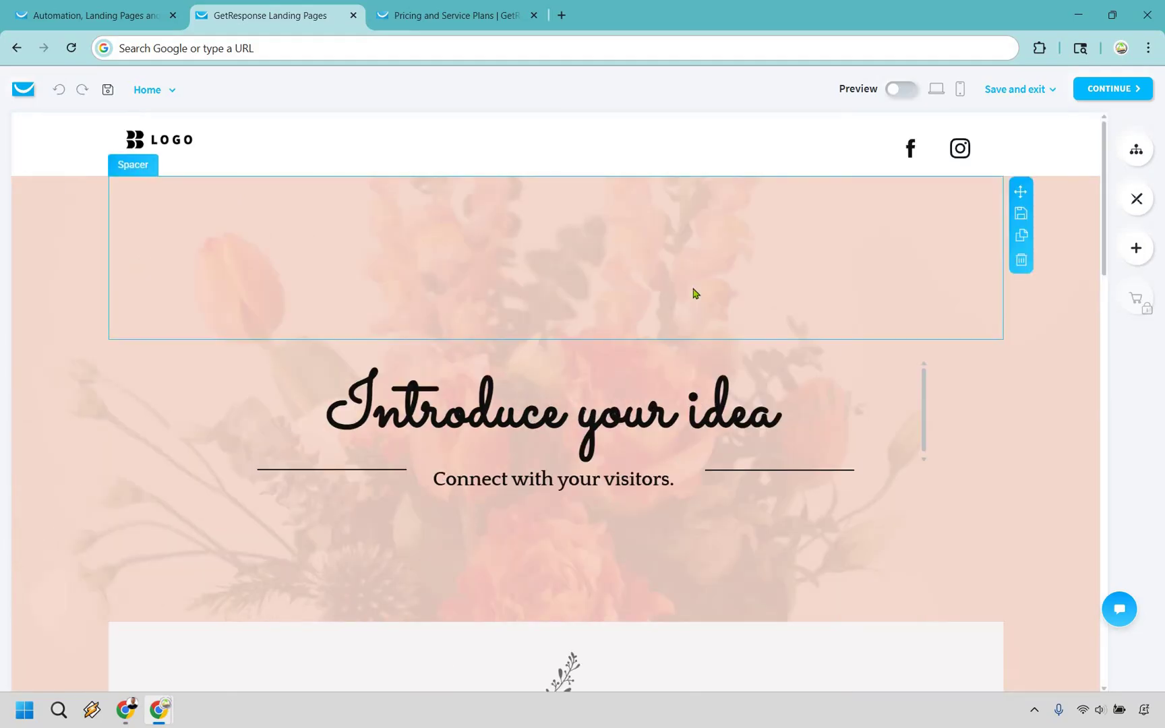
# Step: Make the signup form's name field optional, then remove it, leaving only email
pyautogui.scroll(-2, 695, 294)
pyautogui.scroll(-5, 694, 294)
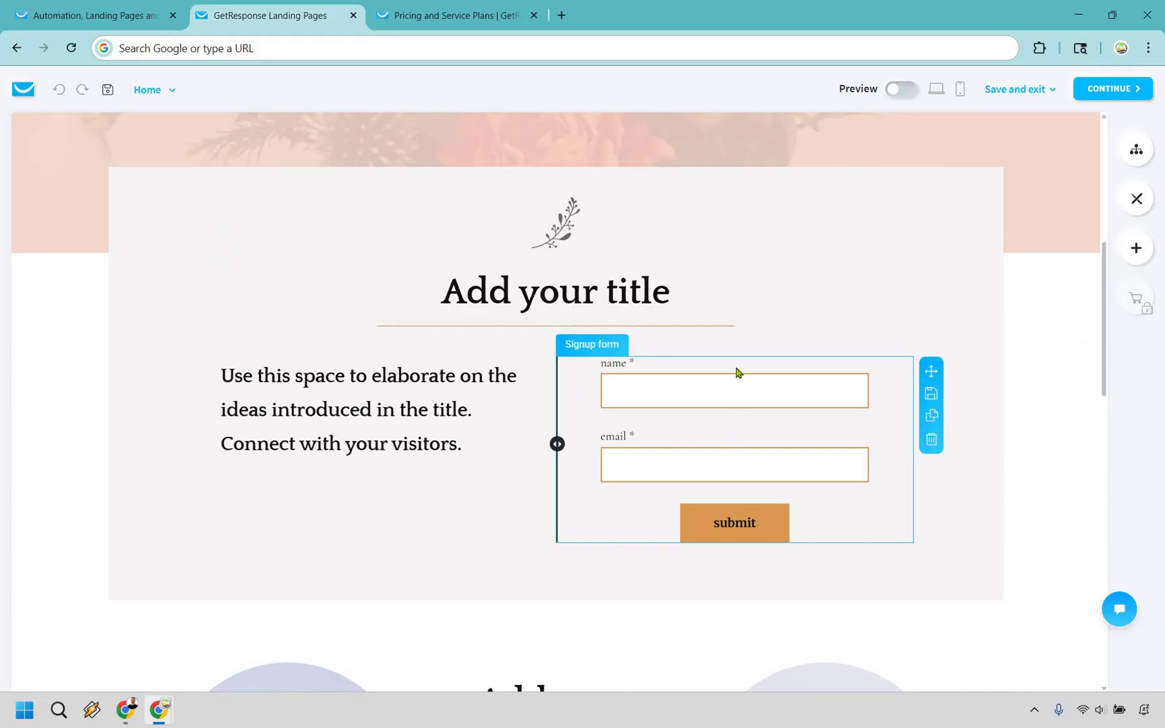
pyautogui.click(710, 379)
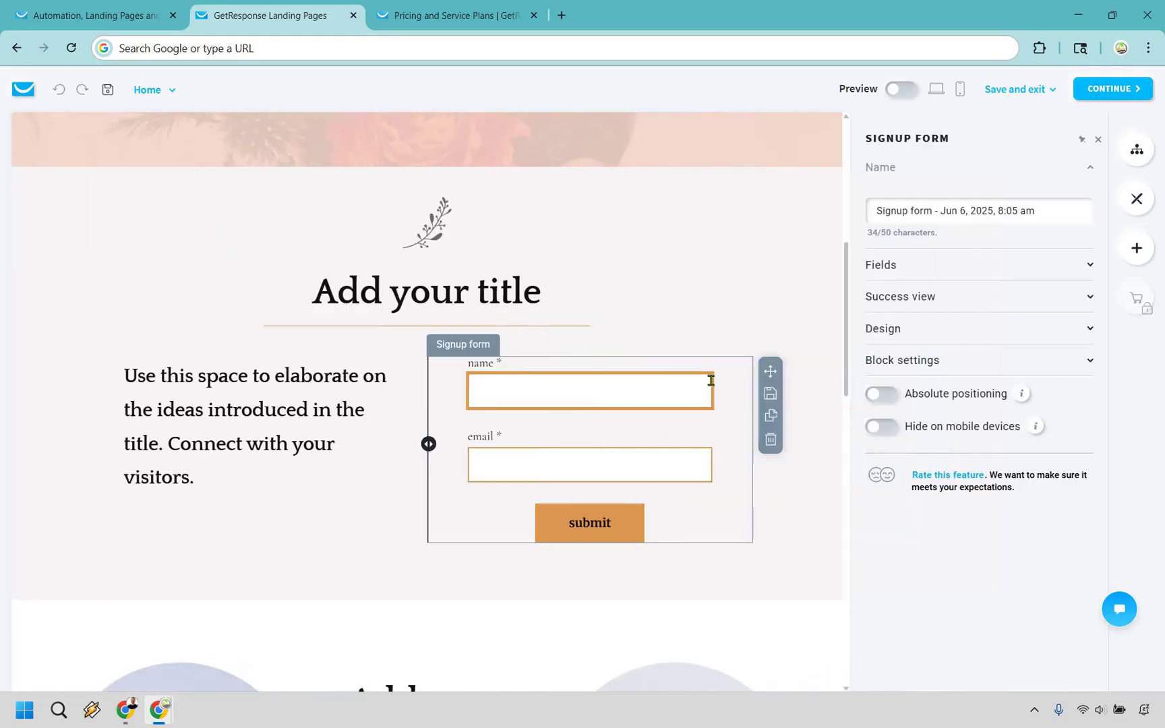
pyautogui.click(1065, 274)
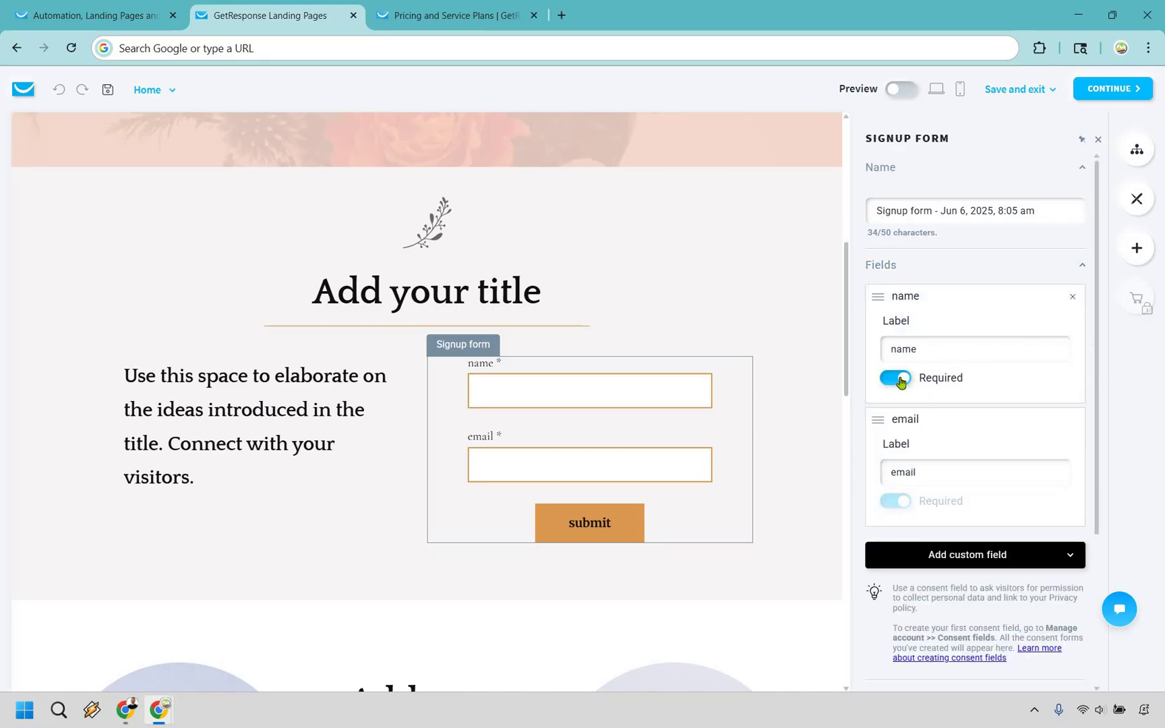
pyautogui.click(897, 380)
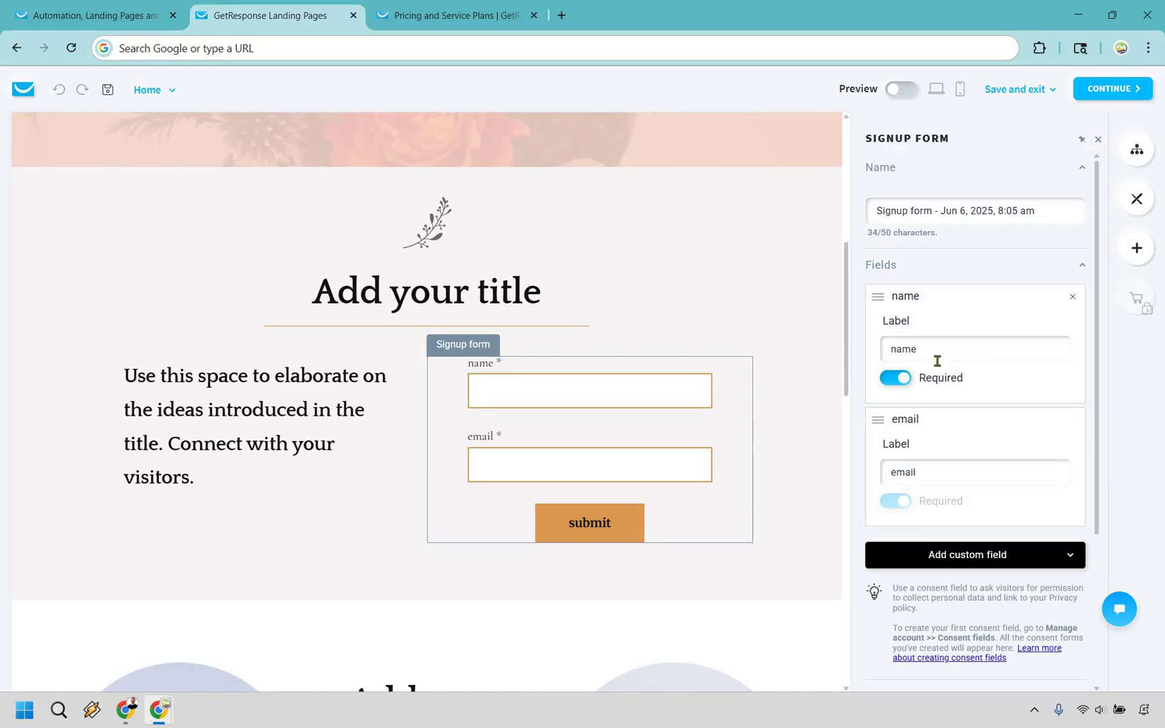
pyautogui.click(1056, 296)
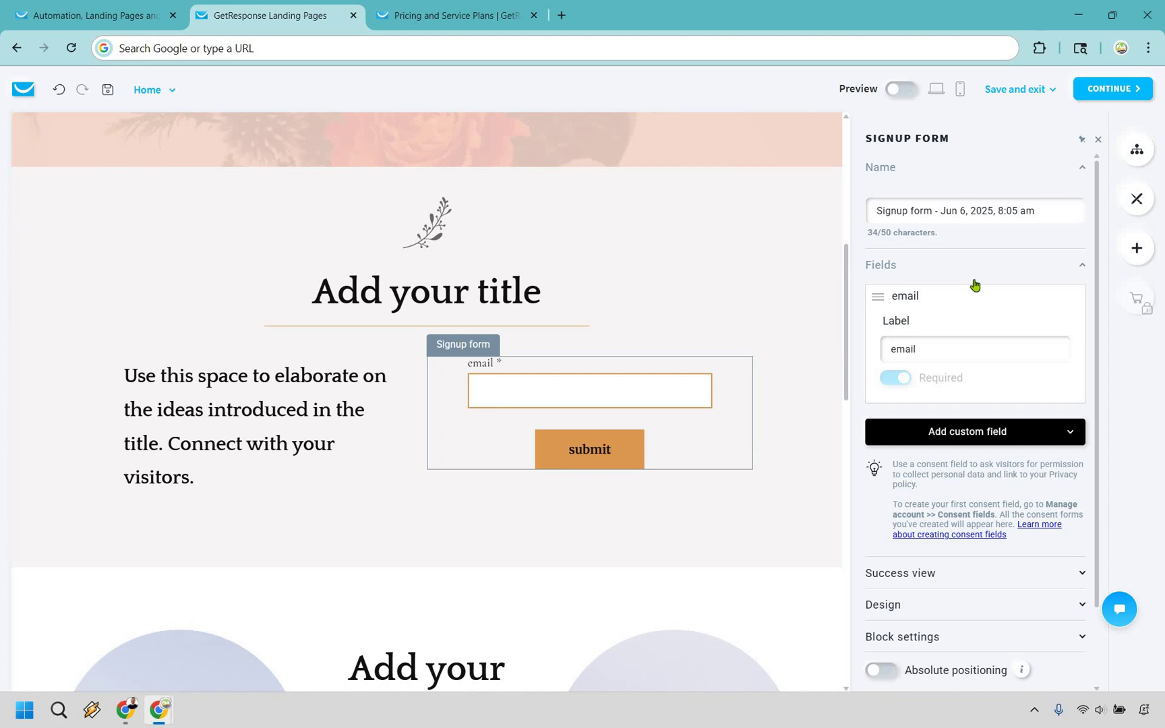
# Step: Review the form's design options, submit button settings and the paragraph beside the form
pyautogui.scroll(-1, 973, 290)
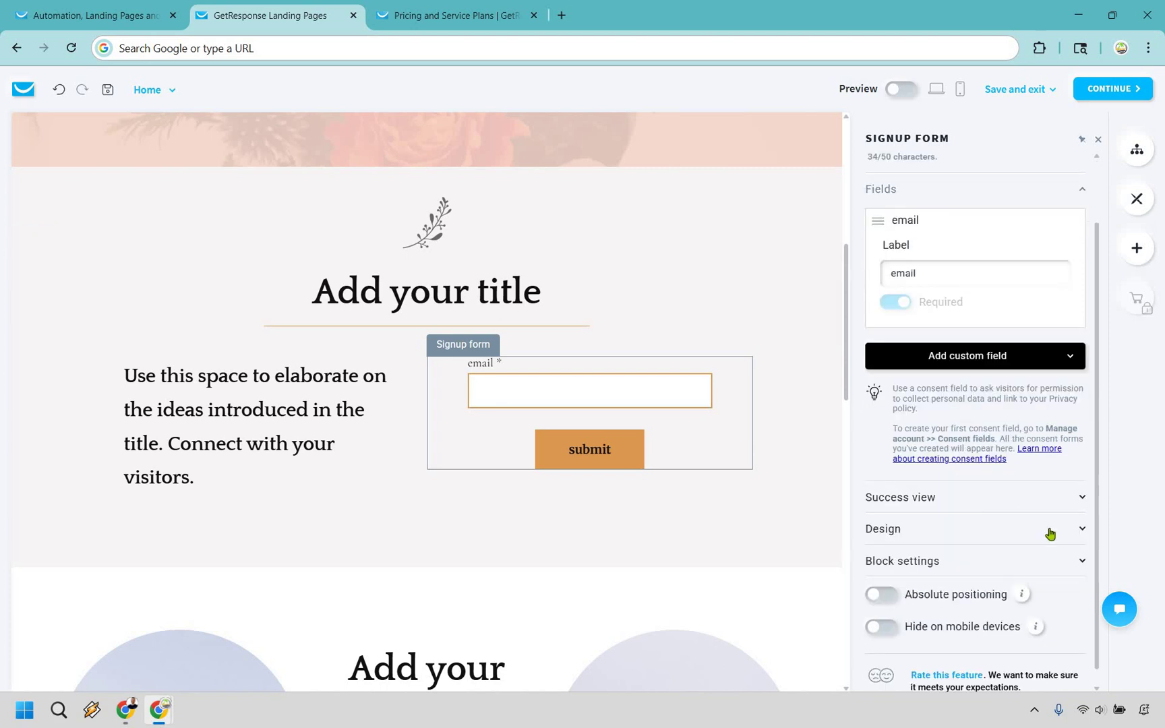
pyautogui.scroll(-1, 1050, 534)
pyautogui.click(877, 513)
pyautogui.scroll(-1, 877, 516)
pyautogui.click(882, 507)
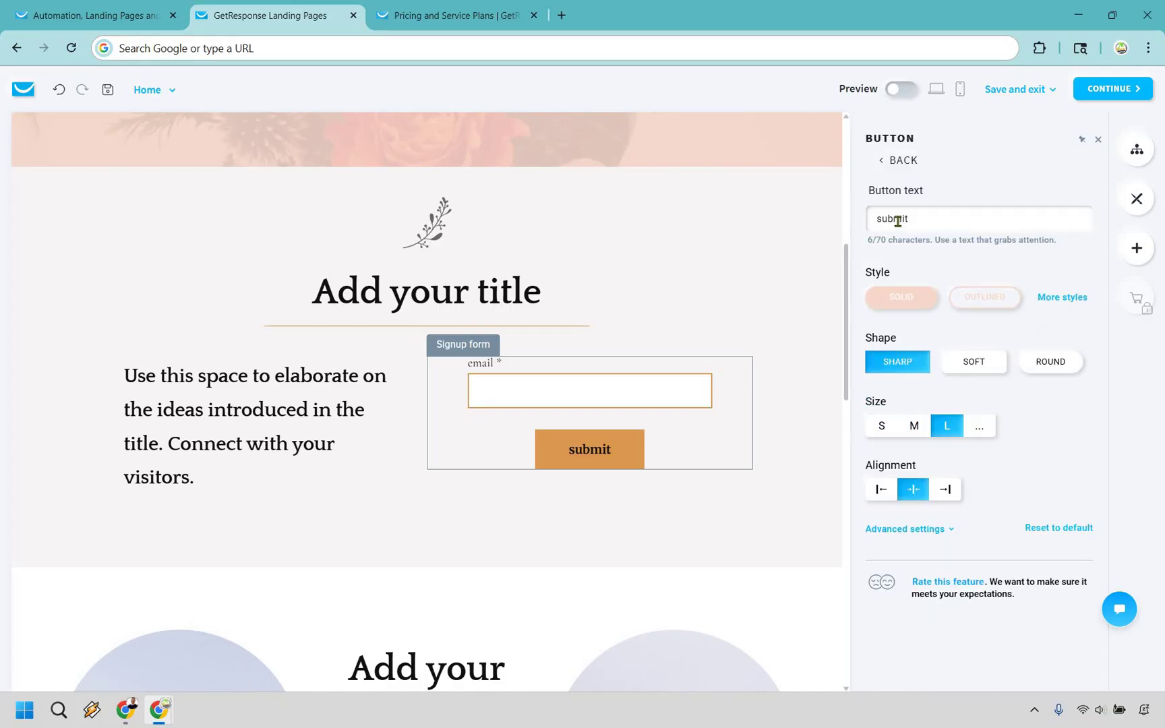
pyautogui.click(195, 407)
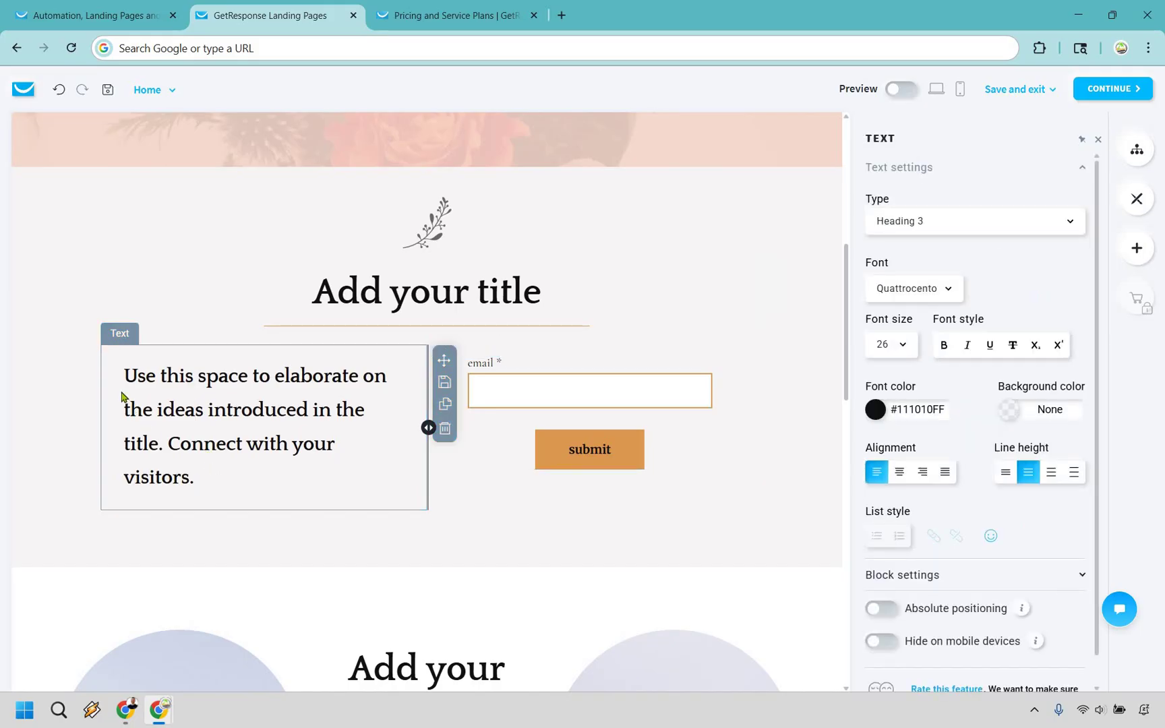
pyautogui.tripleClick(124, 393)
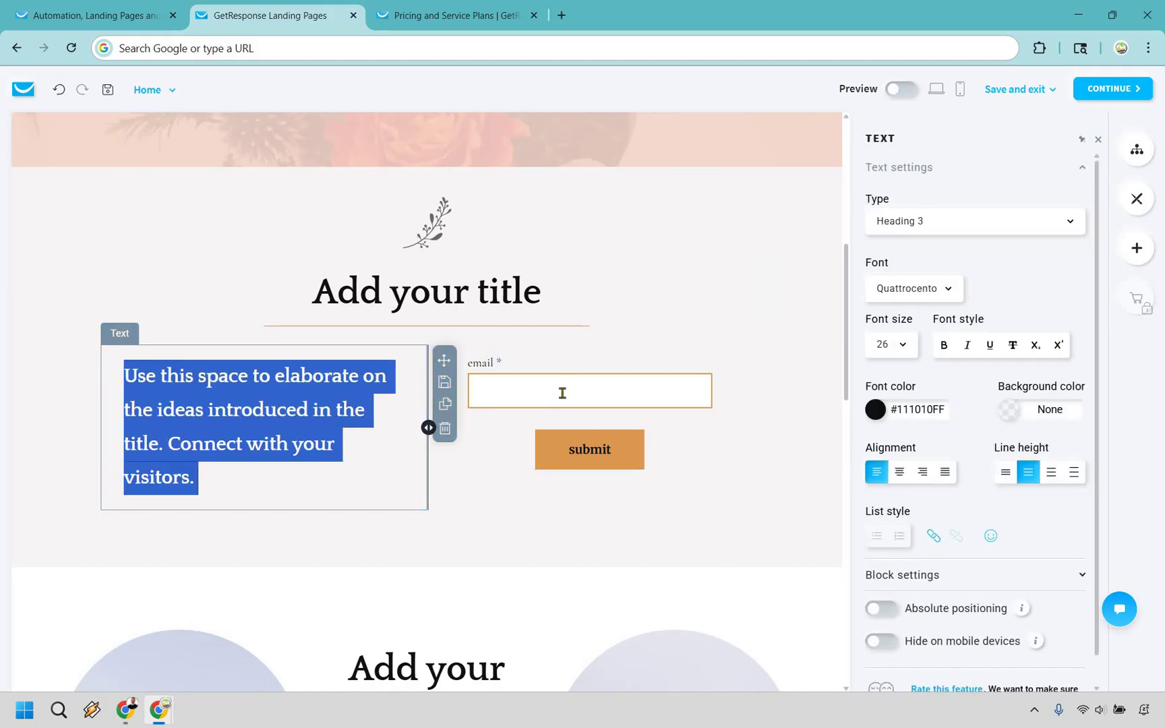
pyautogui.click(563, 392)
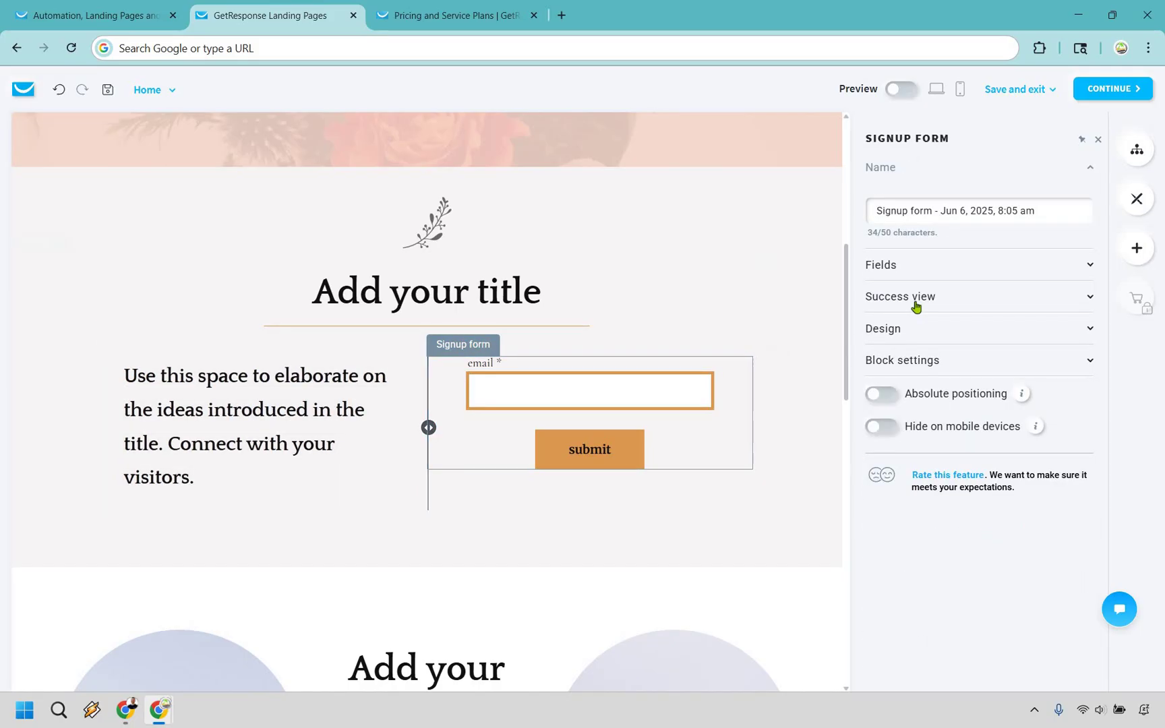
# Step: Set the form's success message to 'thank you, please check your inbox'
pyautogui.click(916, 307)
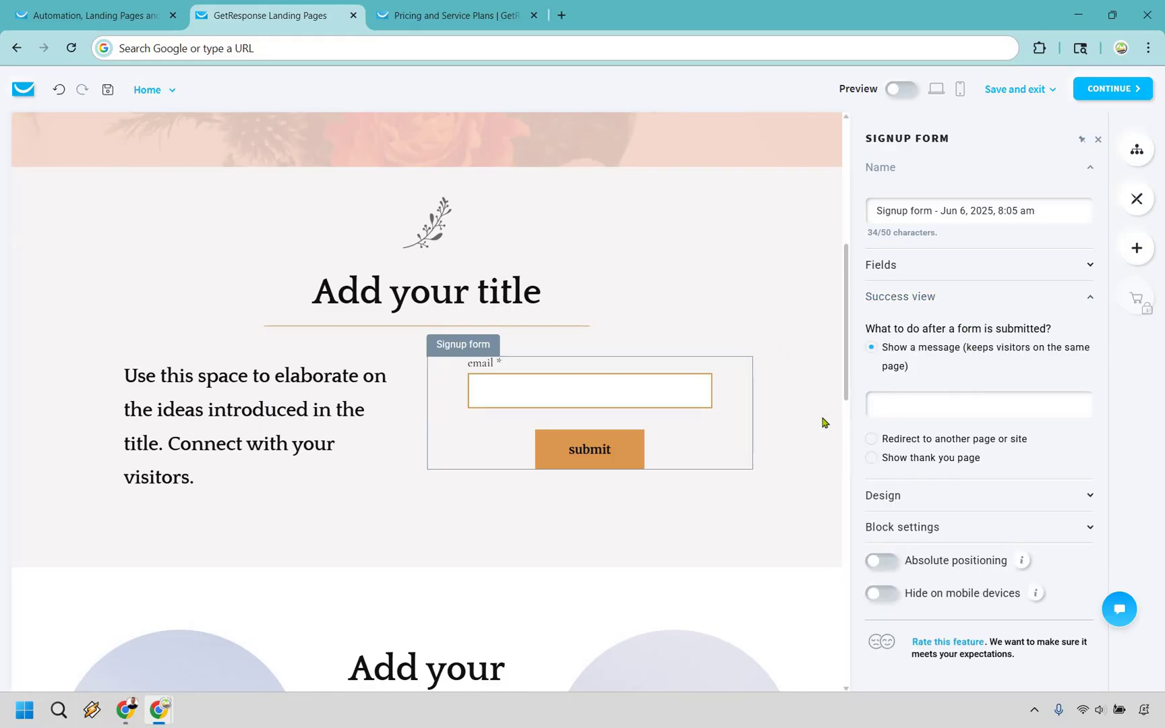
pyautogui.click(908, 407)
pyautogui.write('thank you, please check your inbox')
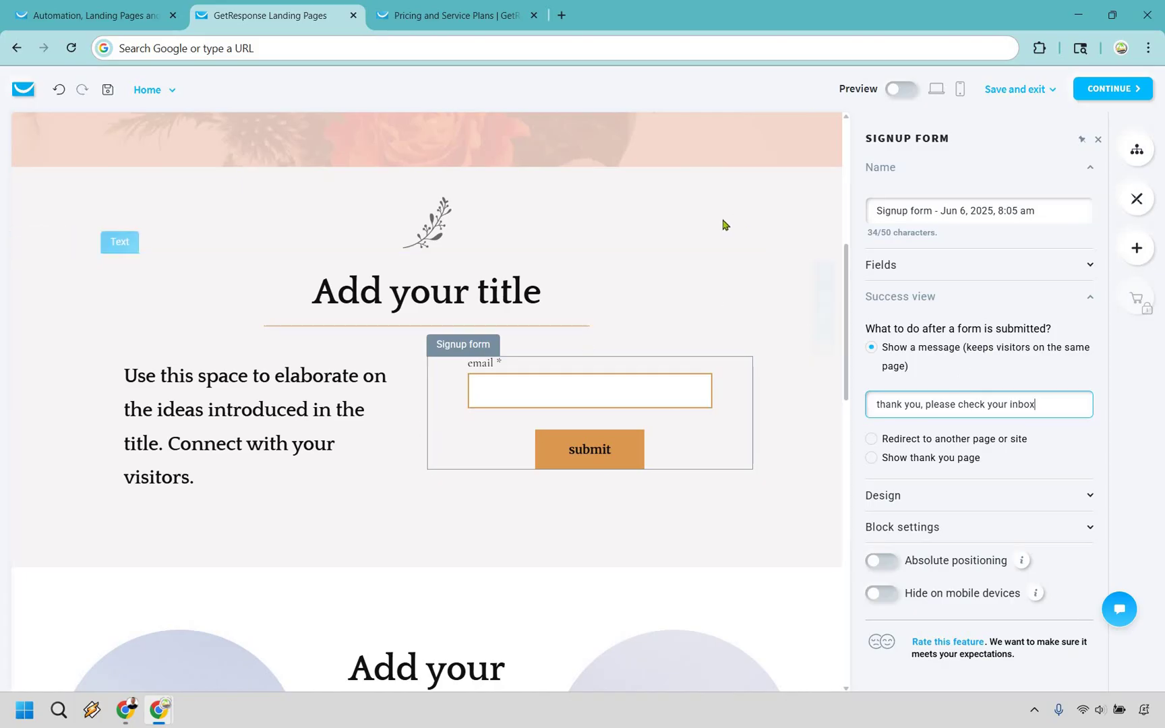
# Step: Inspect the Add your title heading and flower vase image settings, then close them
pyautogui.click(693, 297)
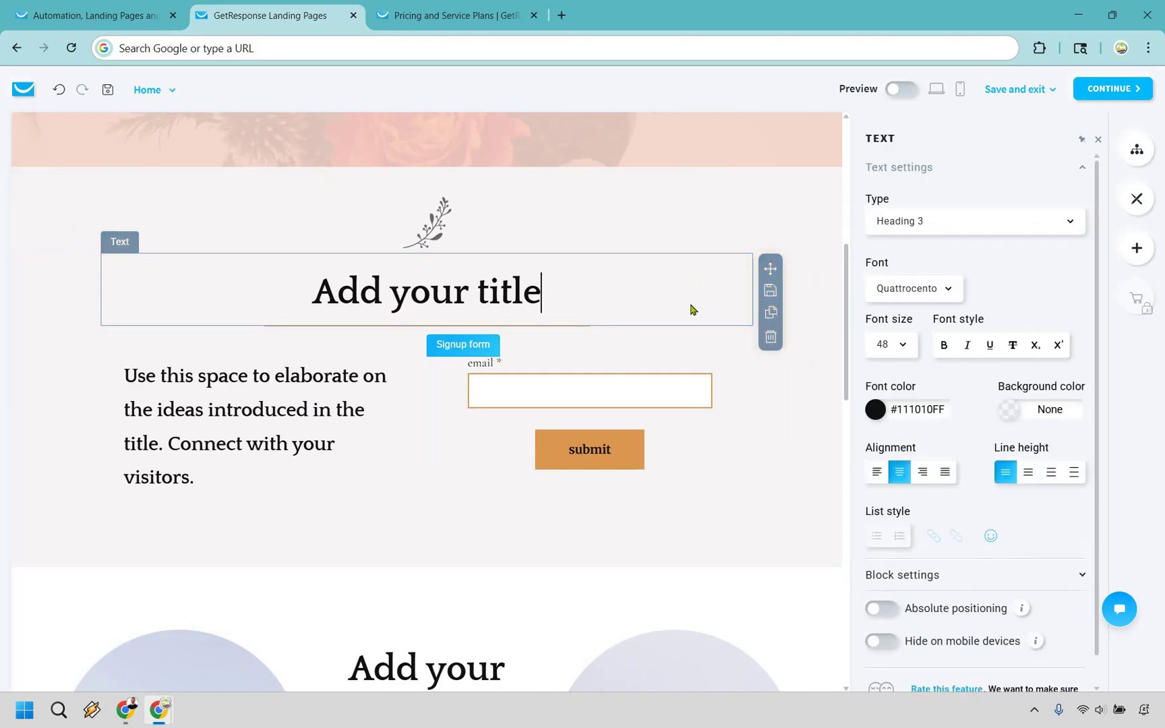
pyautogui.scroll(-1, 686, 273)
pyautogui.scroll(-7, 685, 273)
pyautogui.click(685, 272)
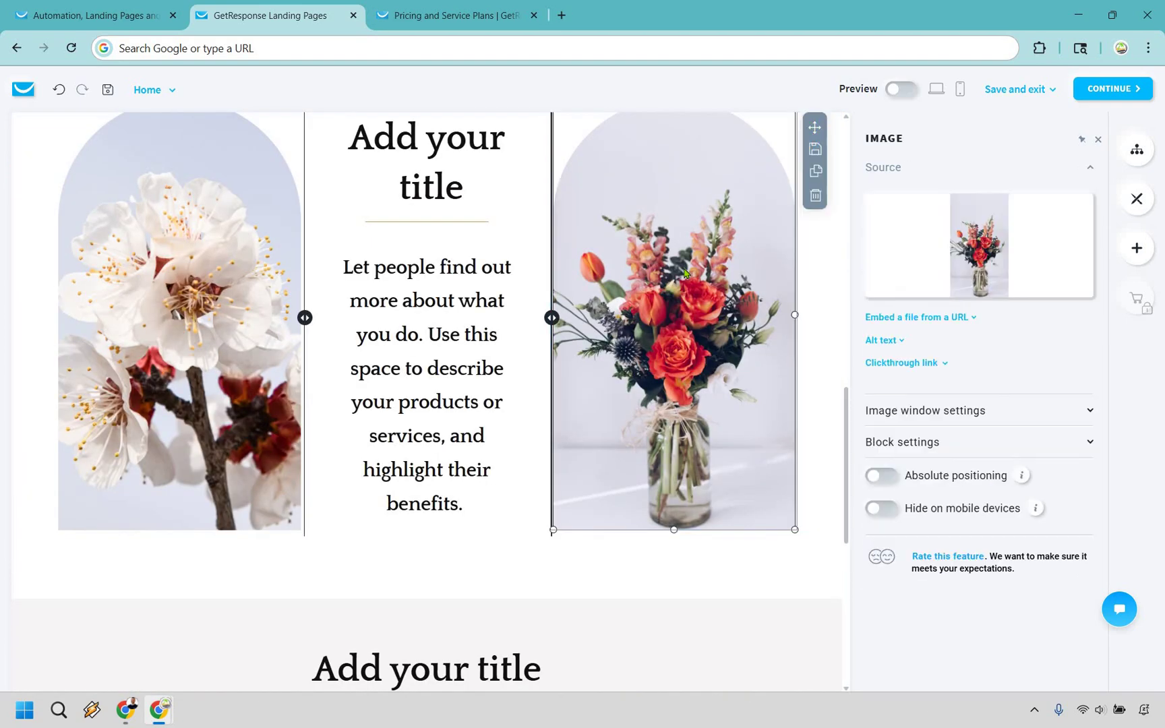
pyautogui.scroll(-4, 685, 273)
pyautogui.scroll(-3, 685, 275)
pyautogui.scroll(15, 741, 203)
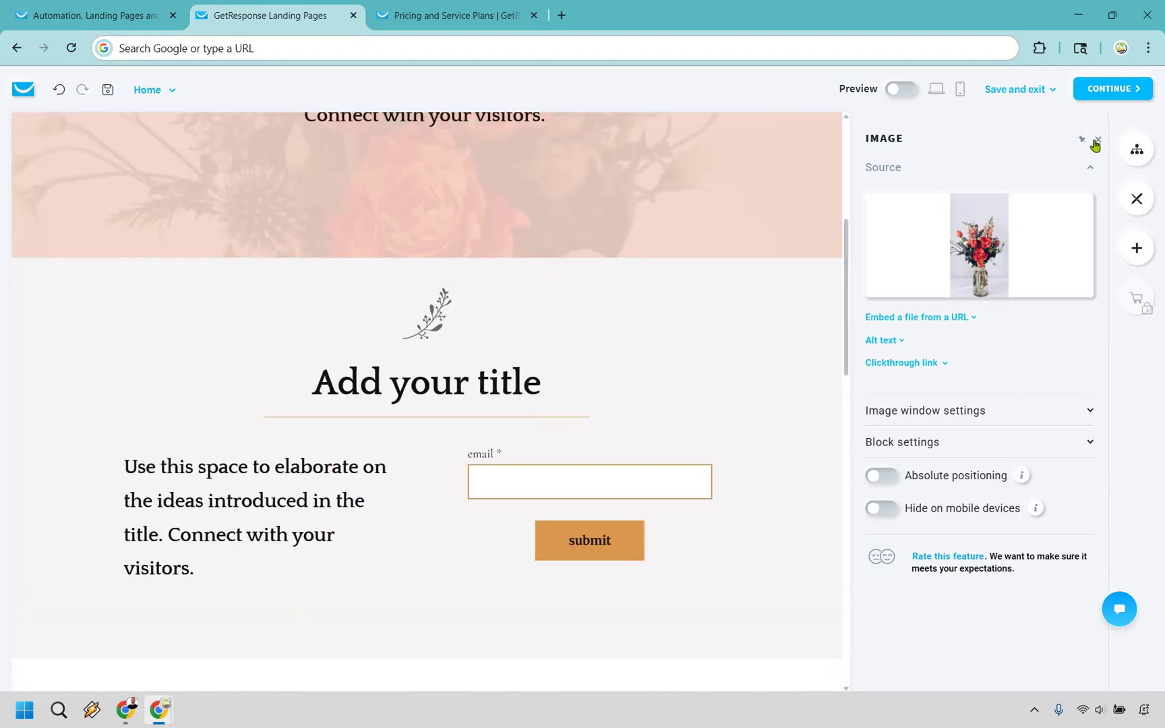
pyautogui.click(1097, 139)
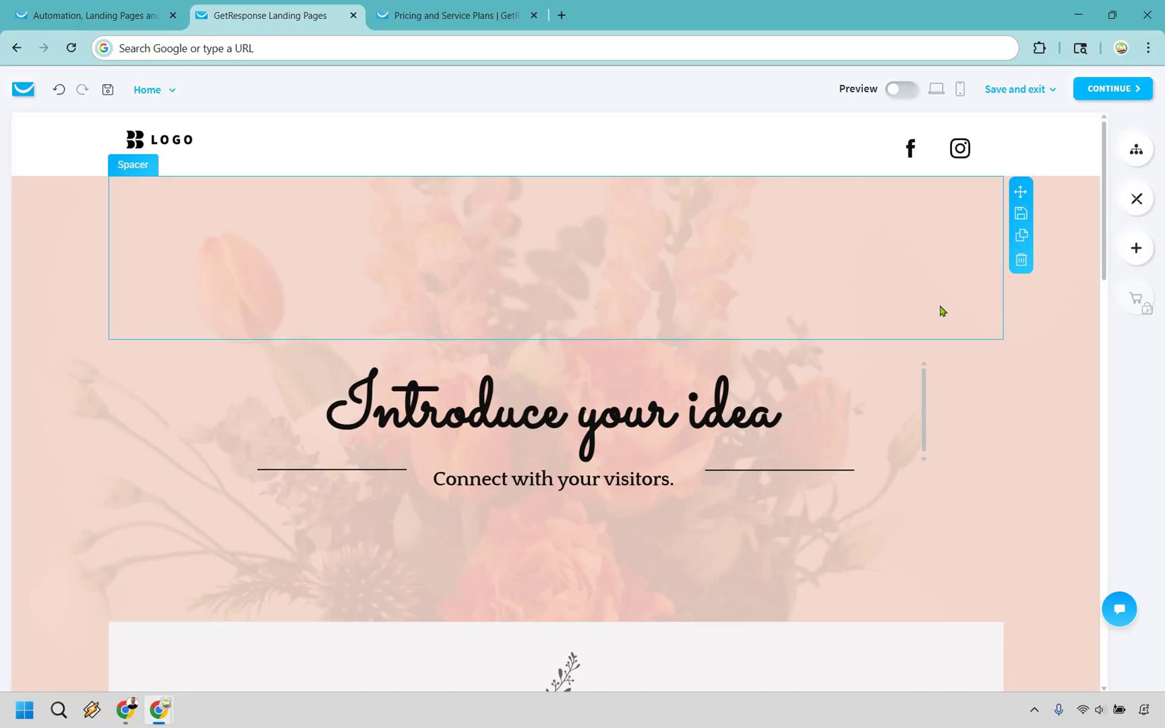
pyautogui.scroll(-3, 883, 283)
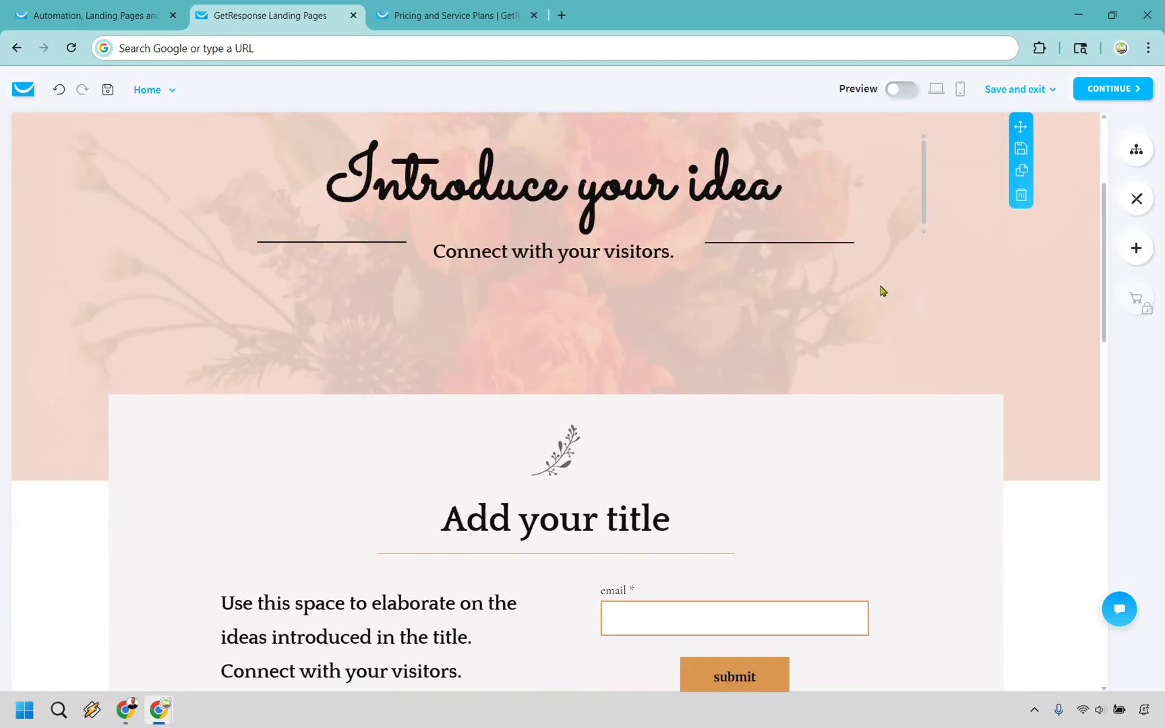
pyautogui.scroll(3, 882, 288)
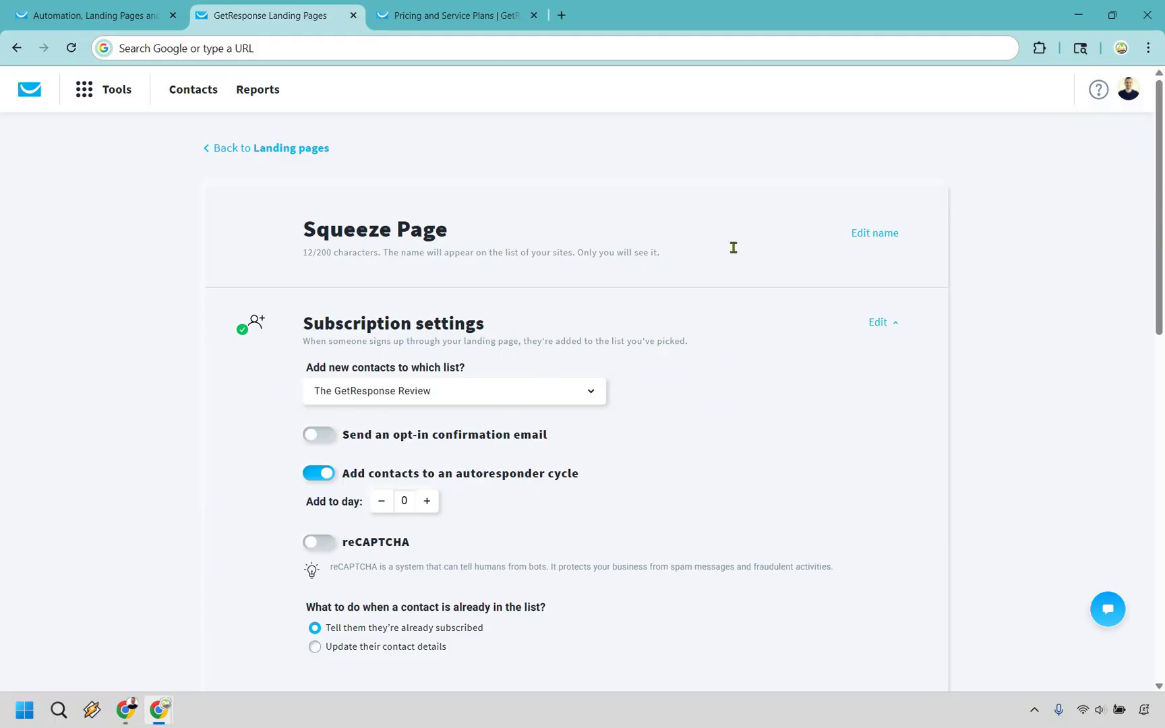
# Step: Confirm the Squeeze Page settings and publish it at island.gr-site.com
pyautogui.scroll(-3, 621, 328)
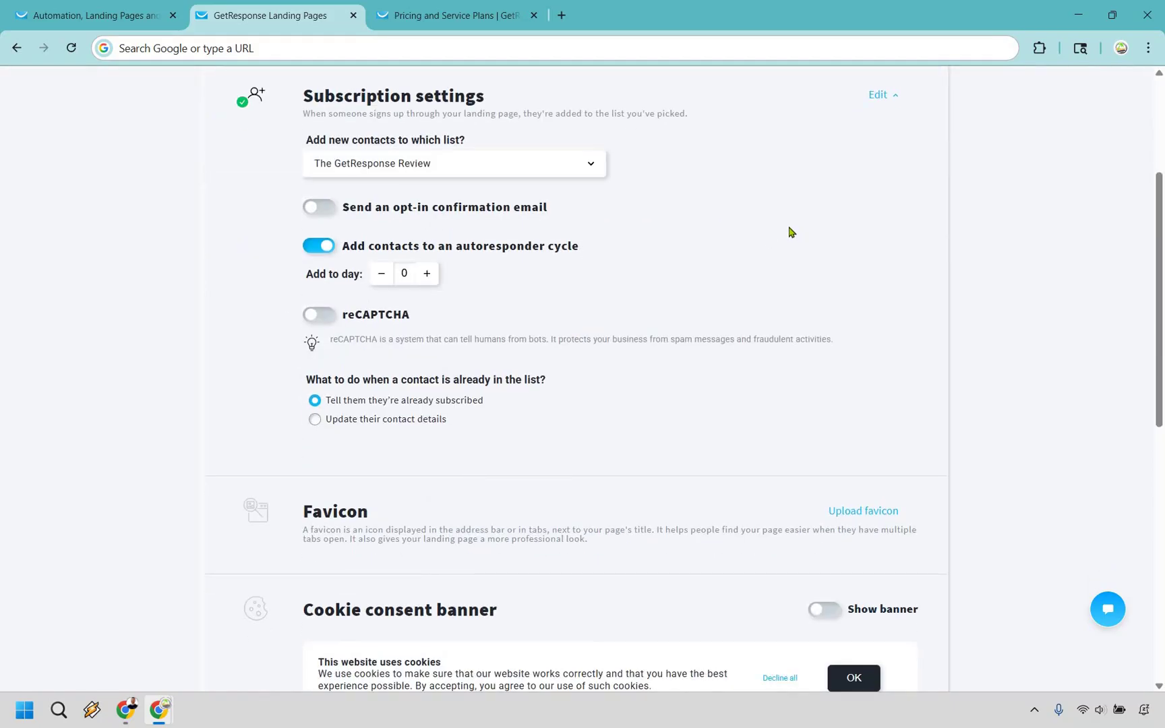
pyautogui.scroll(-9, 774, 225)
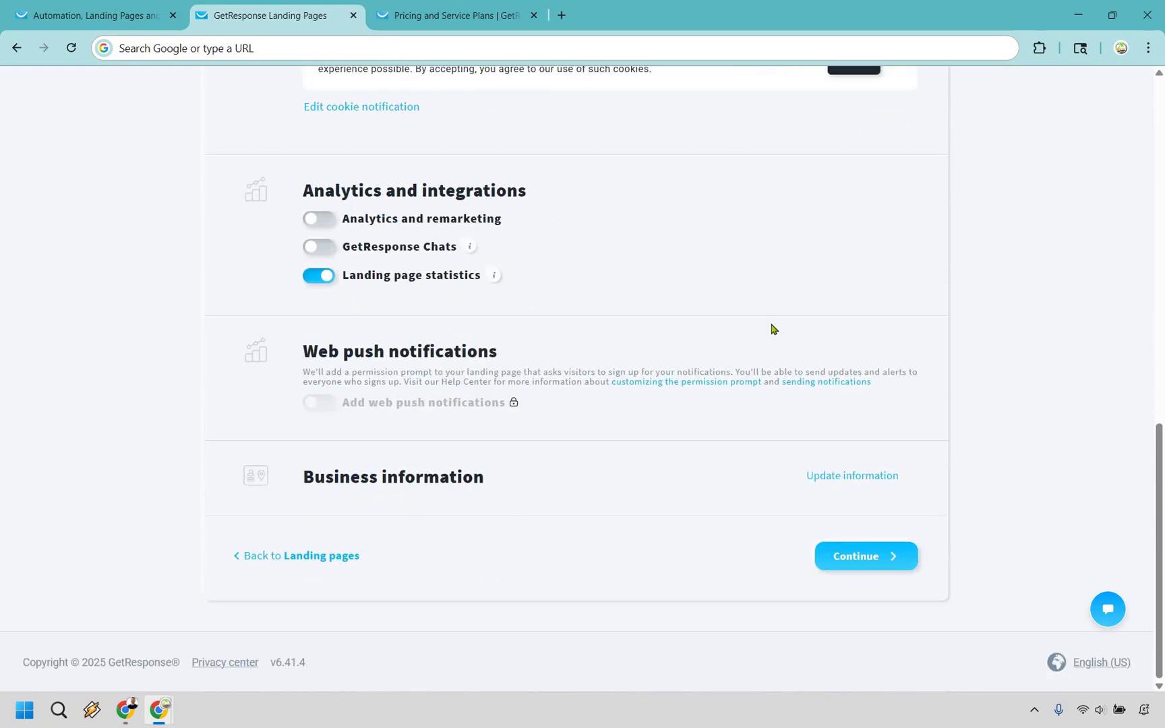
pyautogui.click(869, 557)
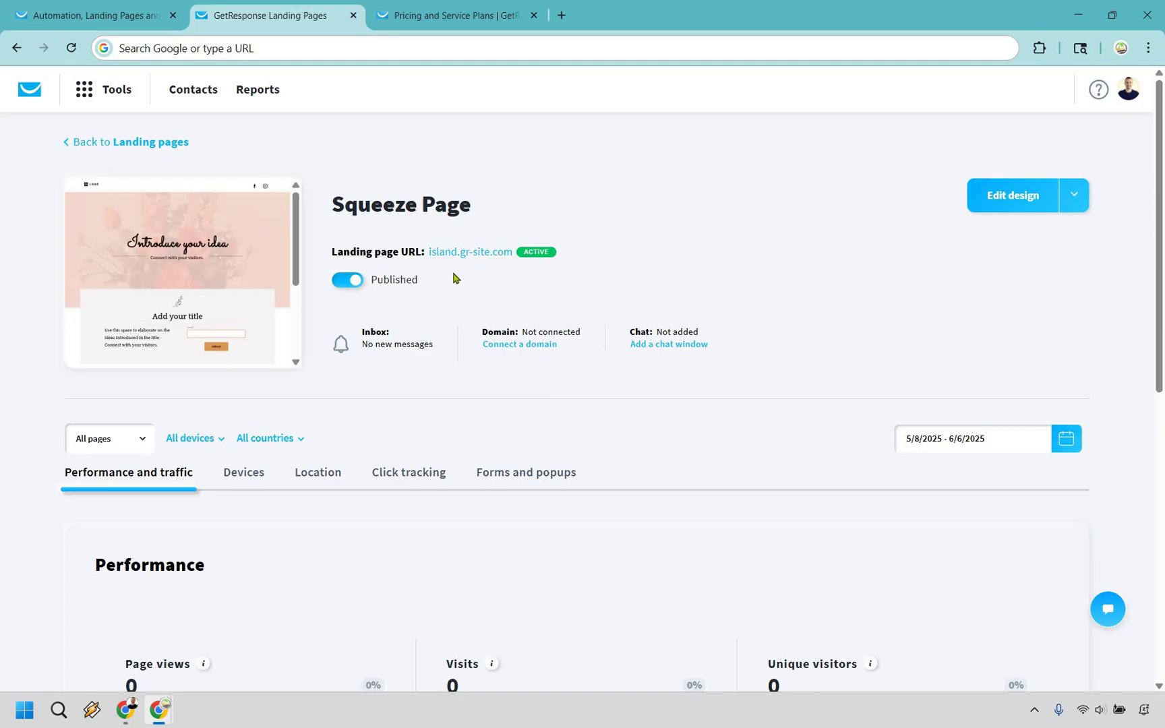
# Step: Open the live Squeeze Page in a new tab and scroll through its email-only form
pyautogui.click(455, 252)
pyautogui.scroll(-3, 493, 294)
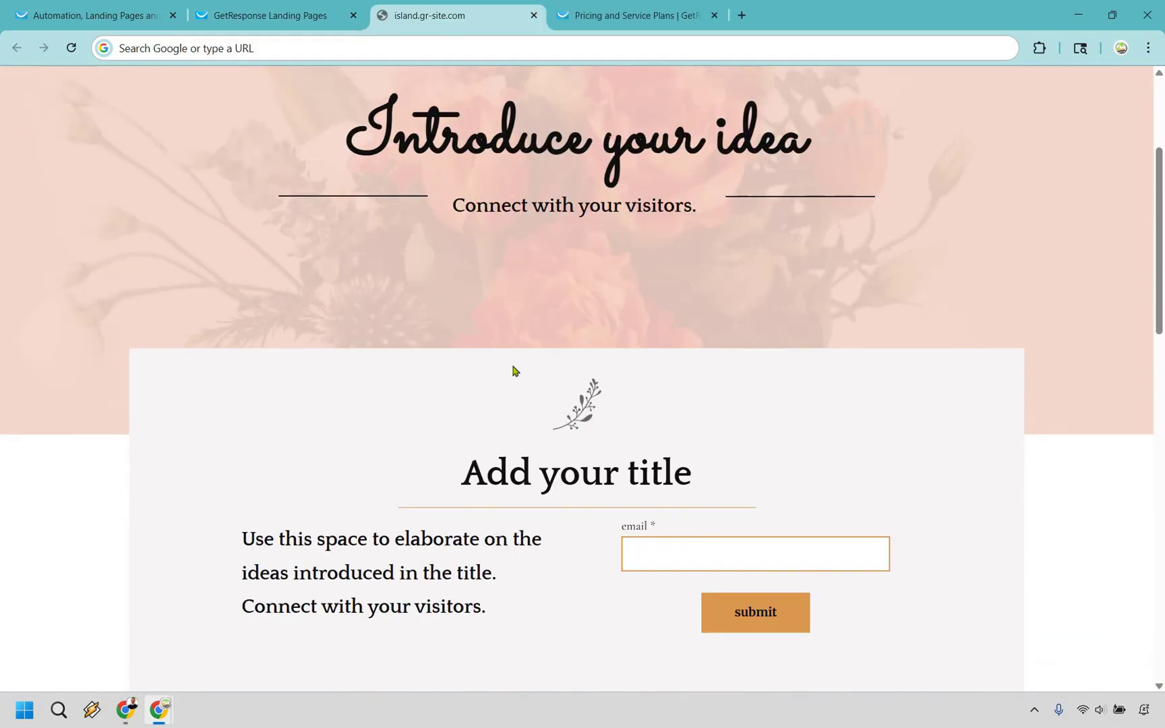
pyautogui.scroll(-3, 493, 294)
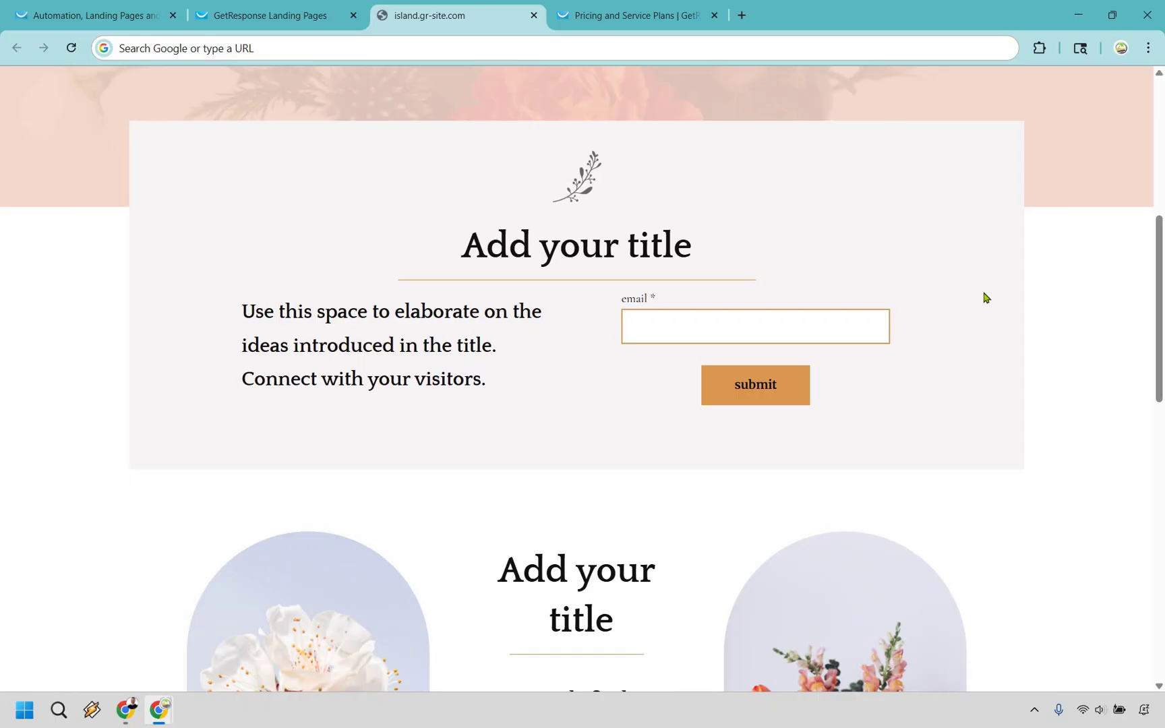
pyautogui.scroll(-10, 986, 298)
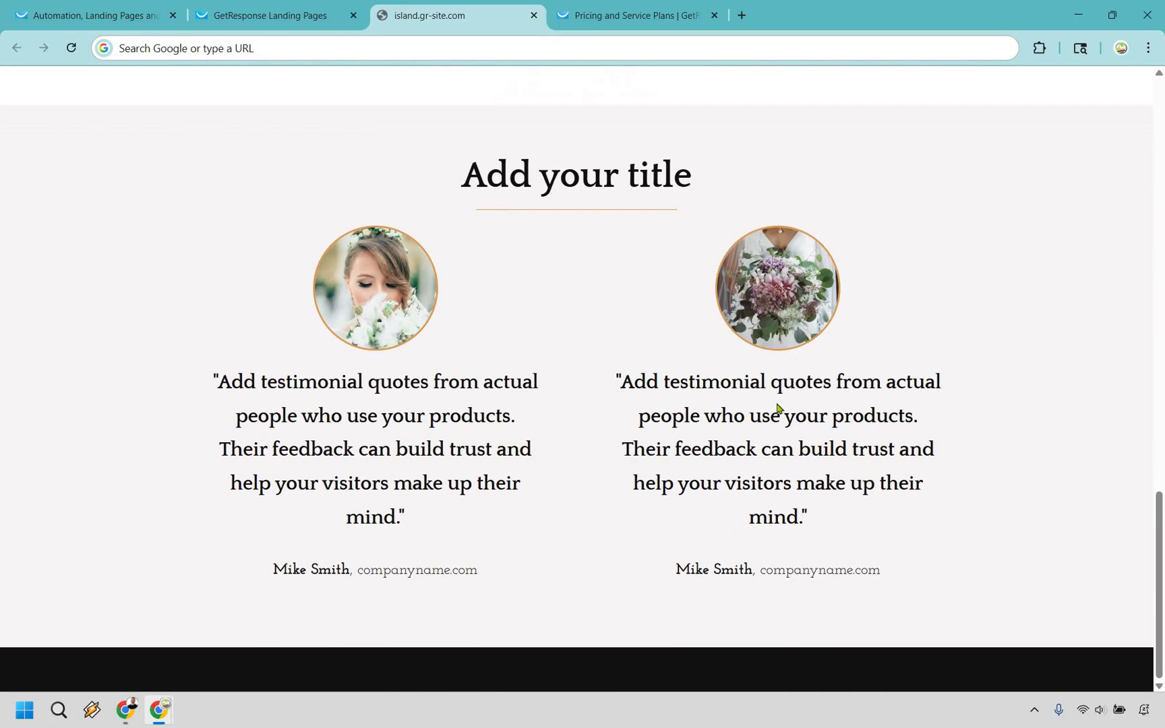
pyautogui.scroll(15, 971, 421)
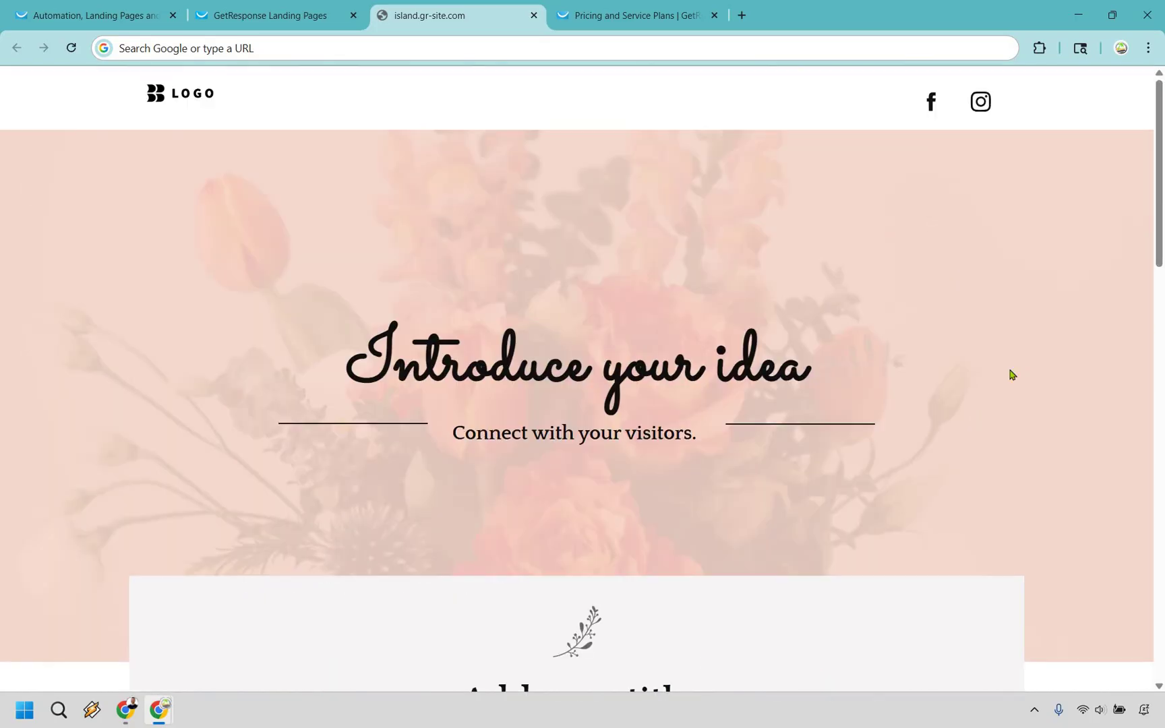
pyautogui.scroll(-10, 1005, 385)
pyautogui.scroll(3, 588, 434)
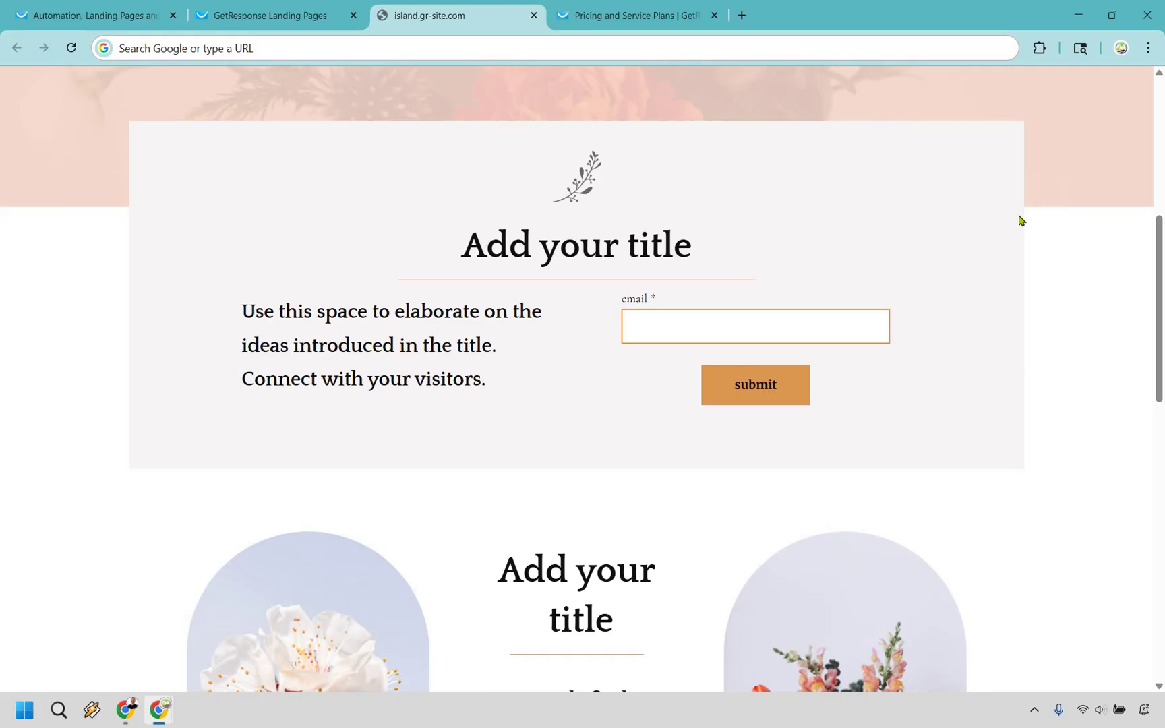
# Step: Close the live page and start a new autoresponder, checking the With AI option
pyautogui.click(534, 14)
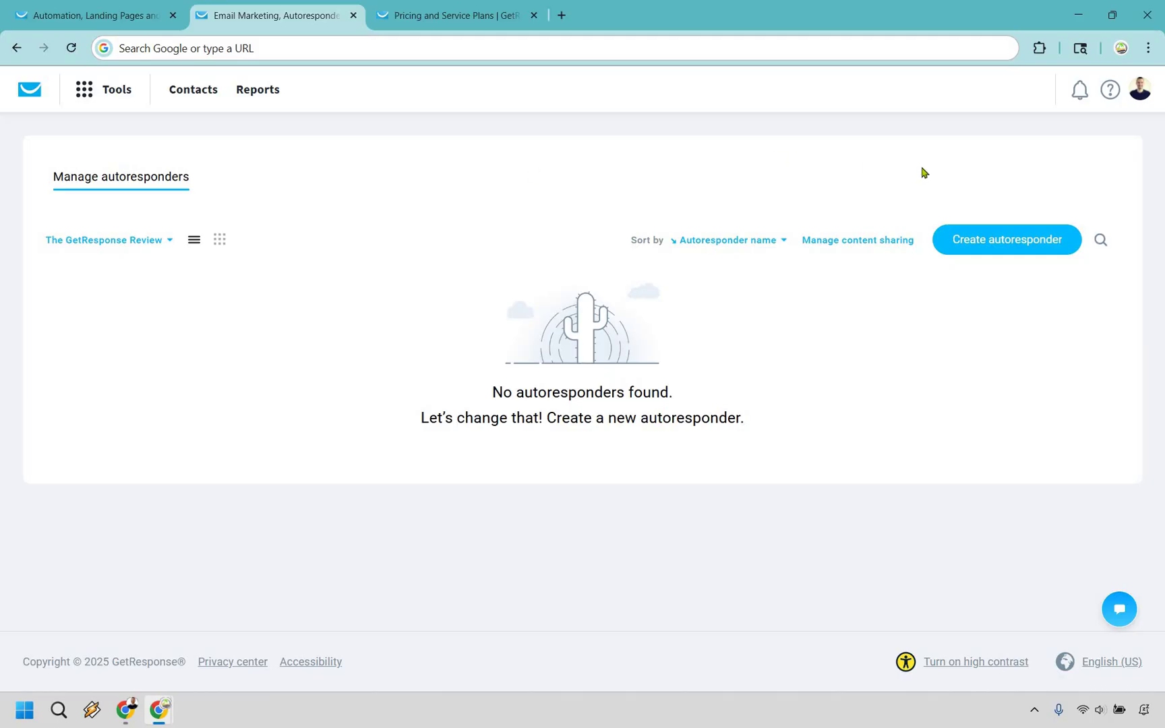
pyautogui.click(1007, 240)
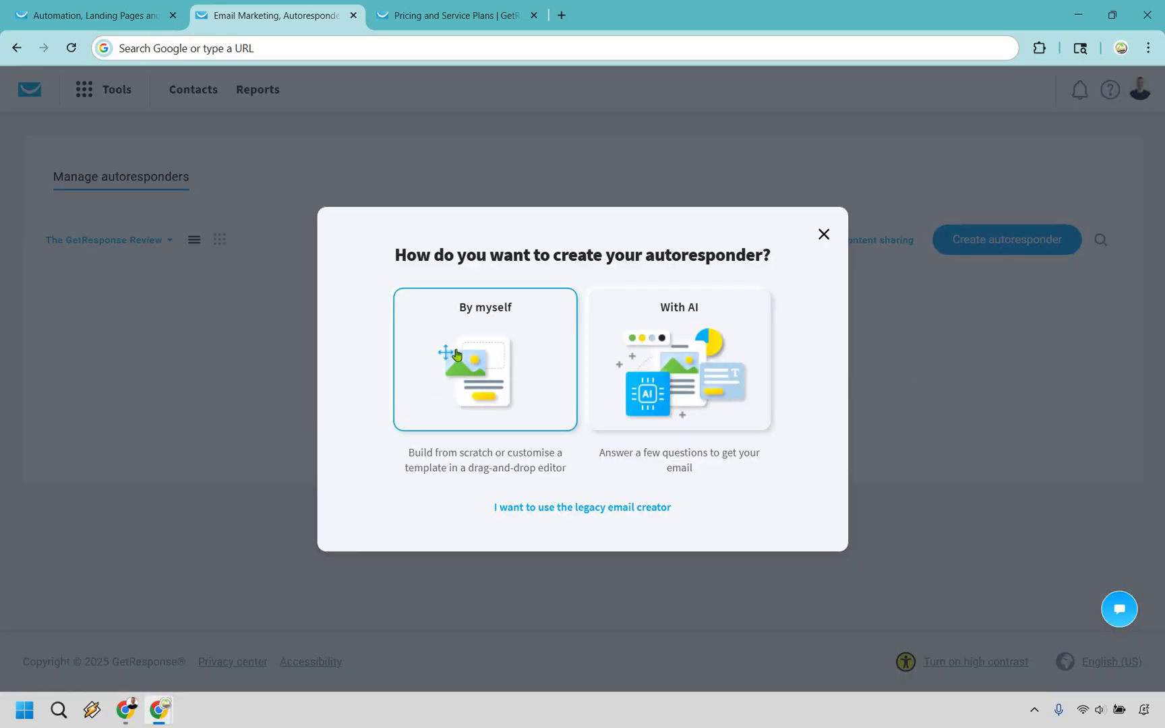
pyautogui.click(709, 356)
# Step: Build the Welcome autoresponder by yourself and scroll down to its Design and content section
pyautogui.click(499, 362)
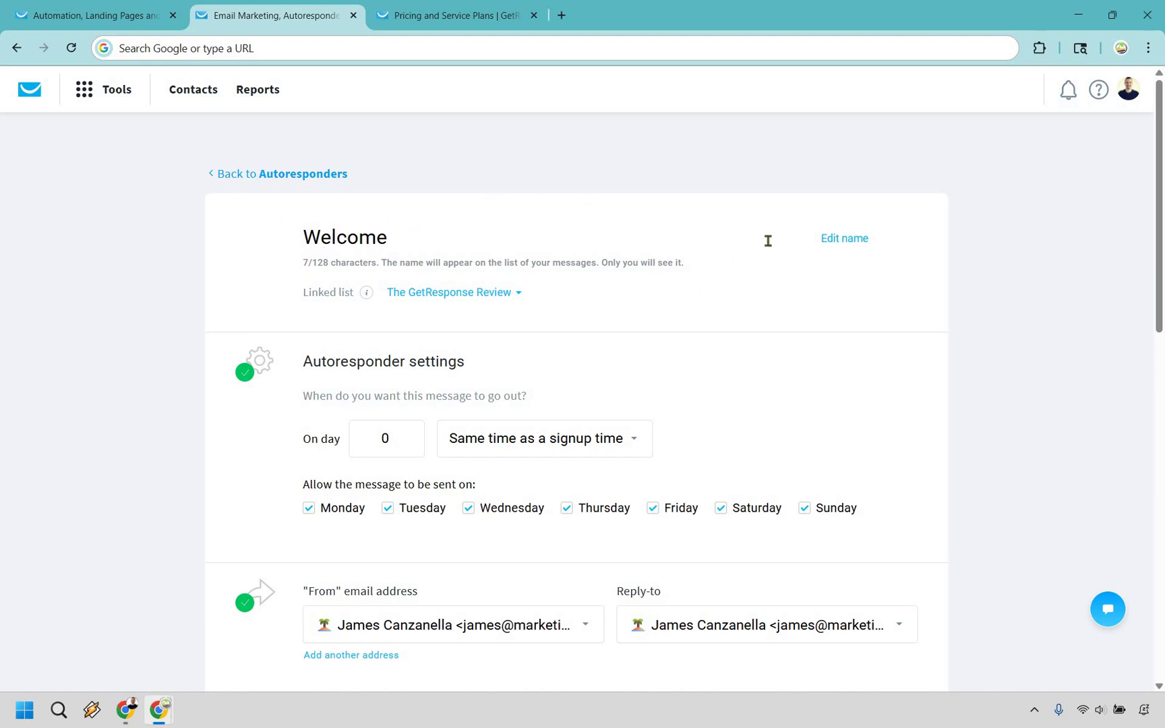
pyautogui.scroll(-2, 720, 227)
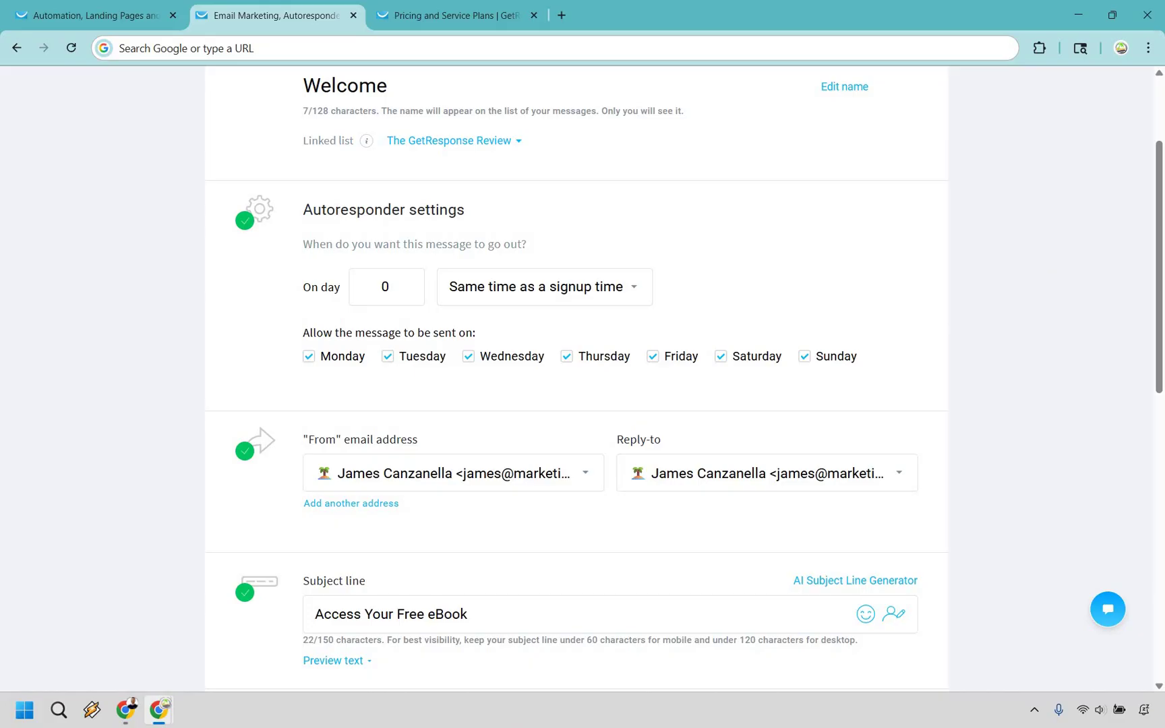
pyautogui.scroll(-1, 880, 266)
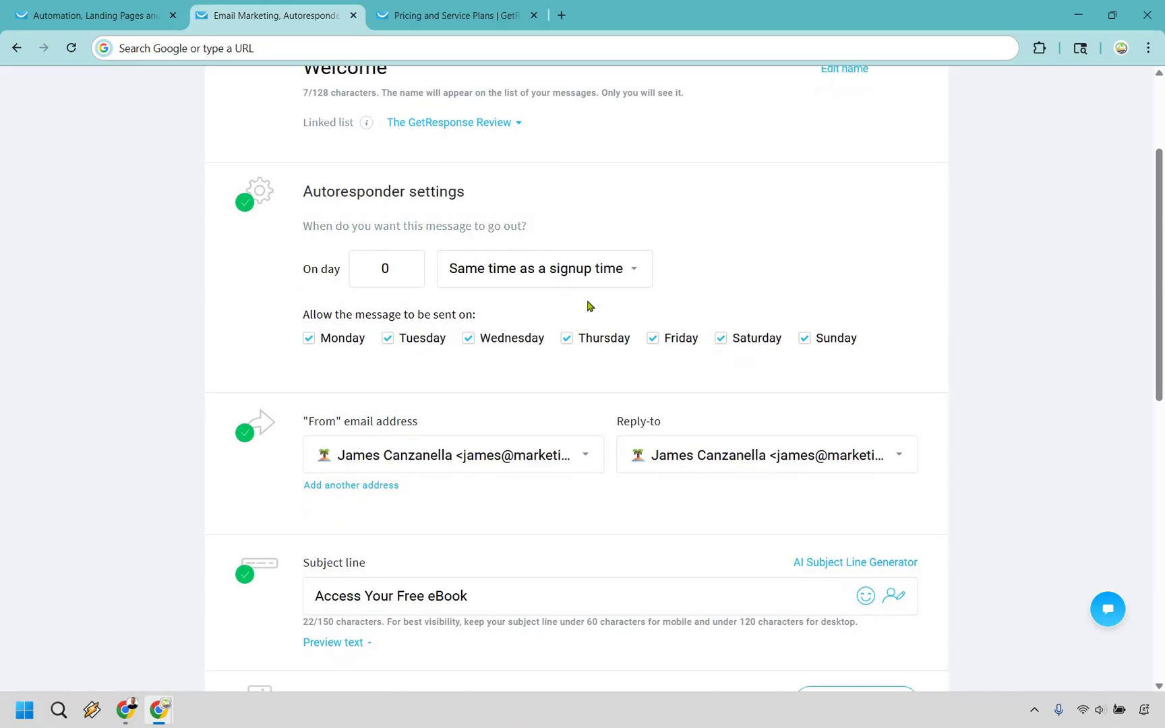
pyautogui.scroll(-2, 247, 290)
pyautogui.scroll(-2, 246, 289)
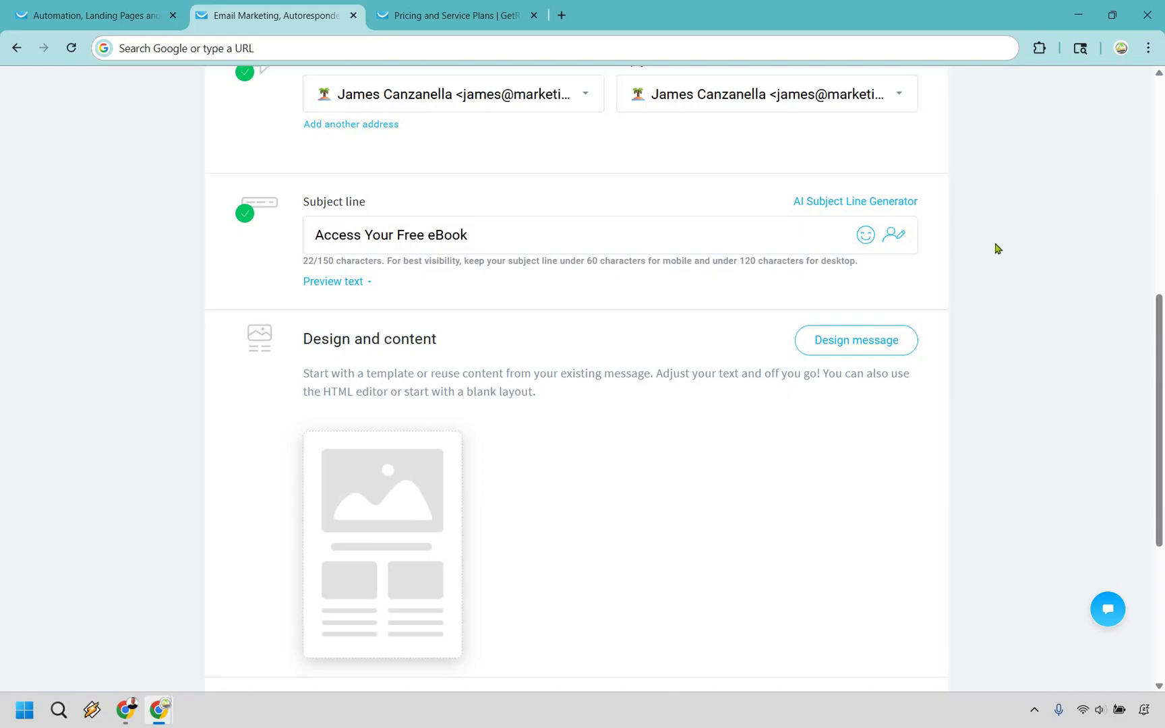
pyautogui.scroll(-2, 385, 445)
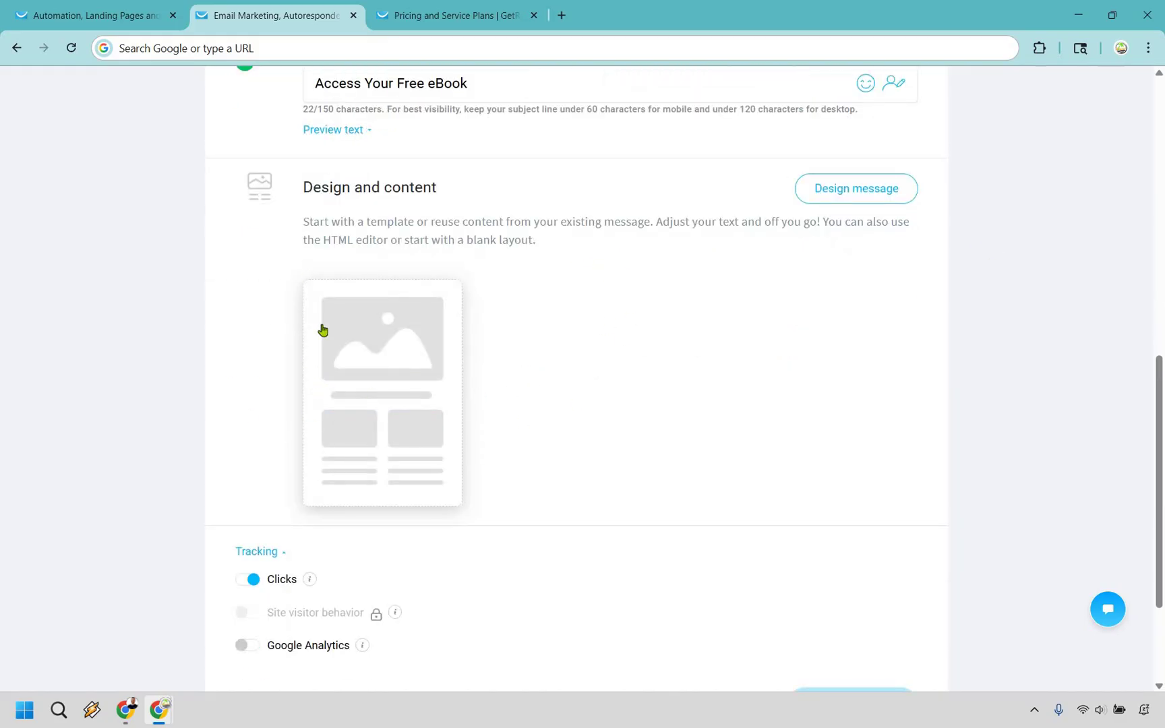
# Step: Browse predesigned email templates such as Milestone Celebration, Reengagement Campaigns and Course Progress
pyautogui.moveTo(408, 333)
pyautogui.click(397, 393)
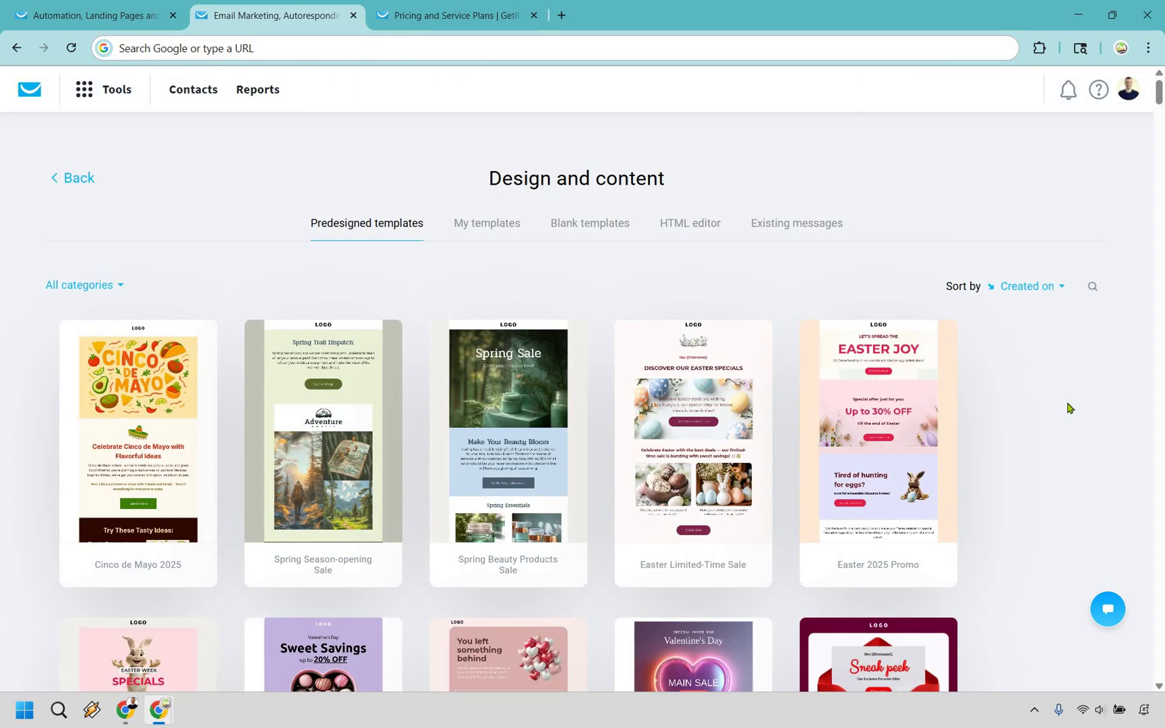
pyautogui.scroll(-5, 1072, 400)
pyautogui.scroll(-17, 1072, 400)
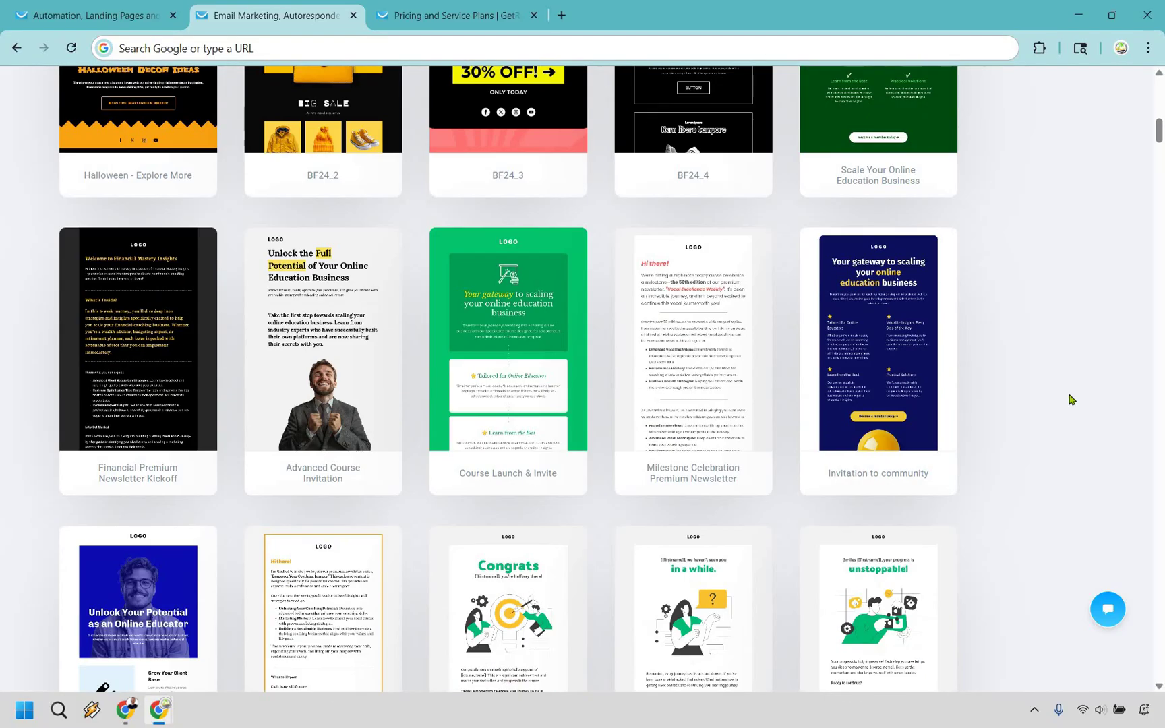
pyautogui.scroll(-1, 1072, 399)
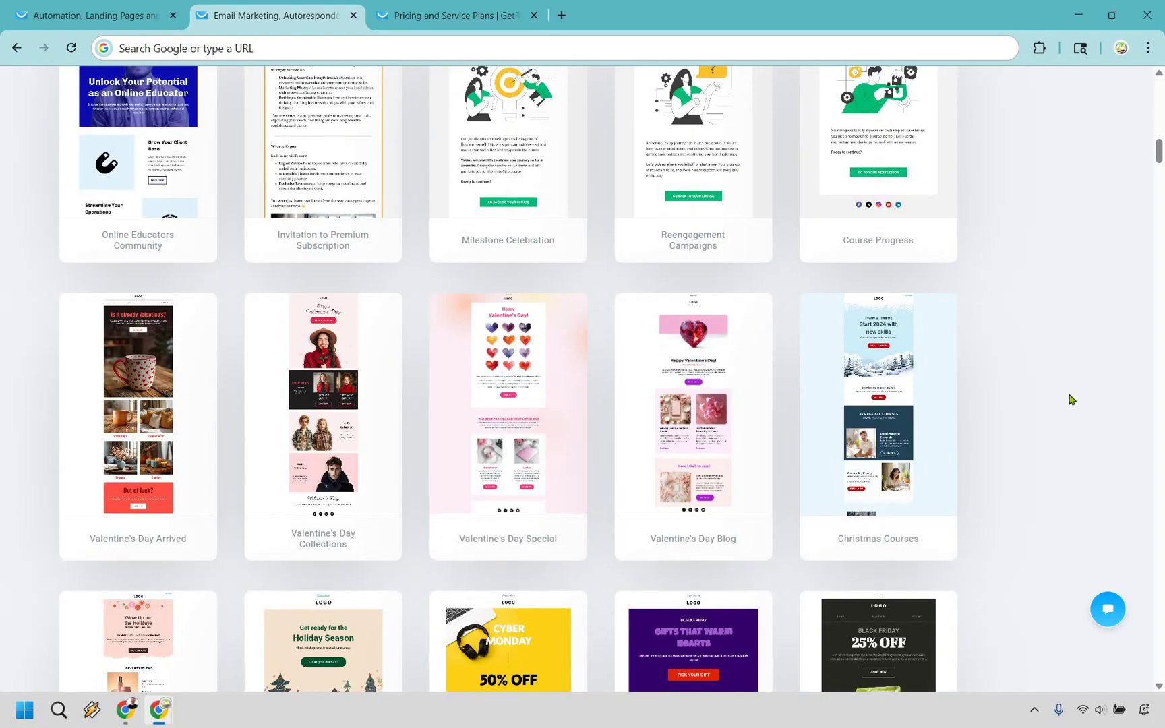
pyautogui.scroll(-17, 1072, 400)
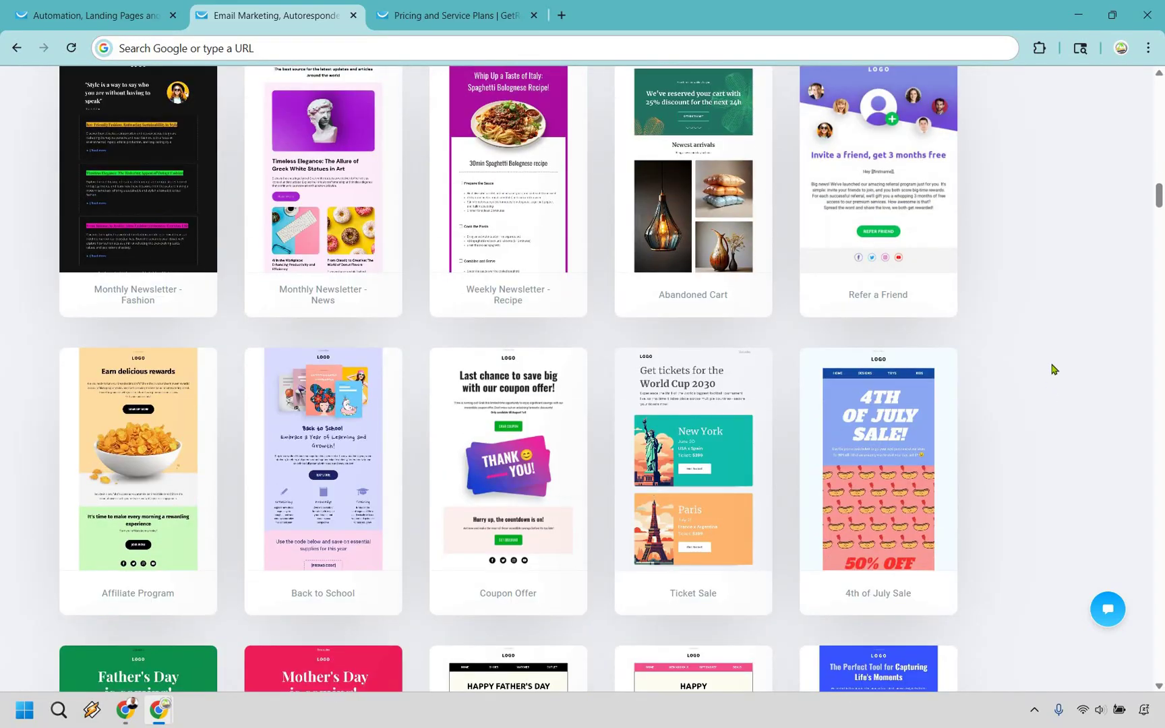
pyautogui.scroll(-12, 1053, 369)
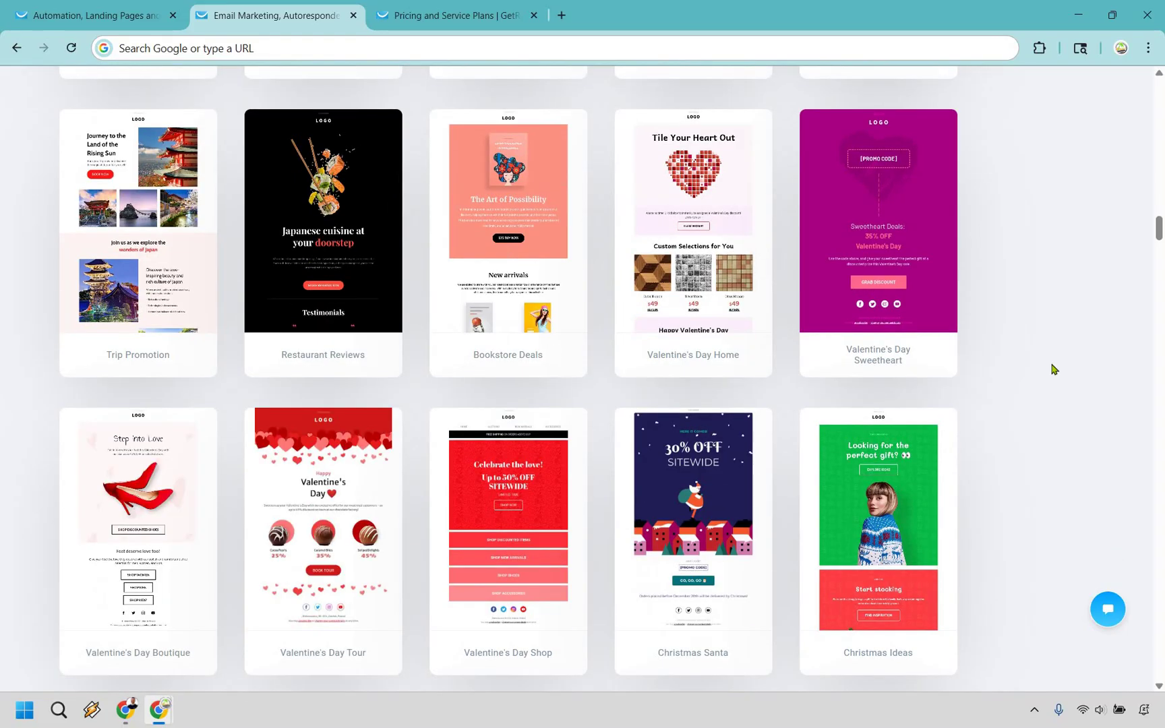
pyautogui.scroll(20, 1053, 369)
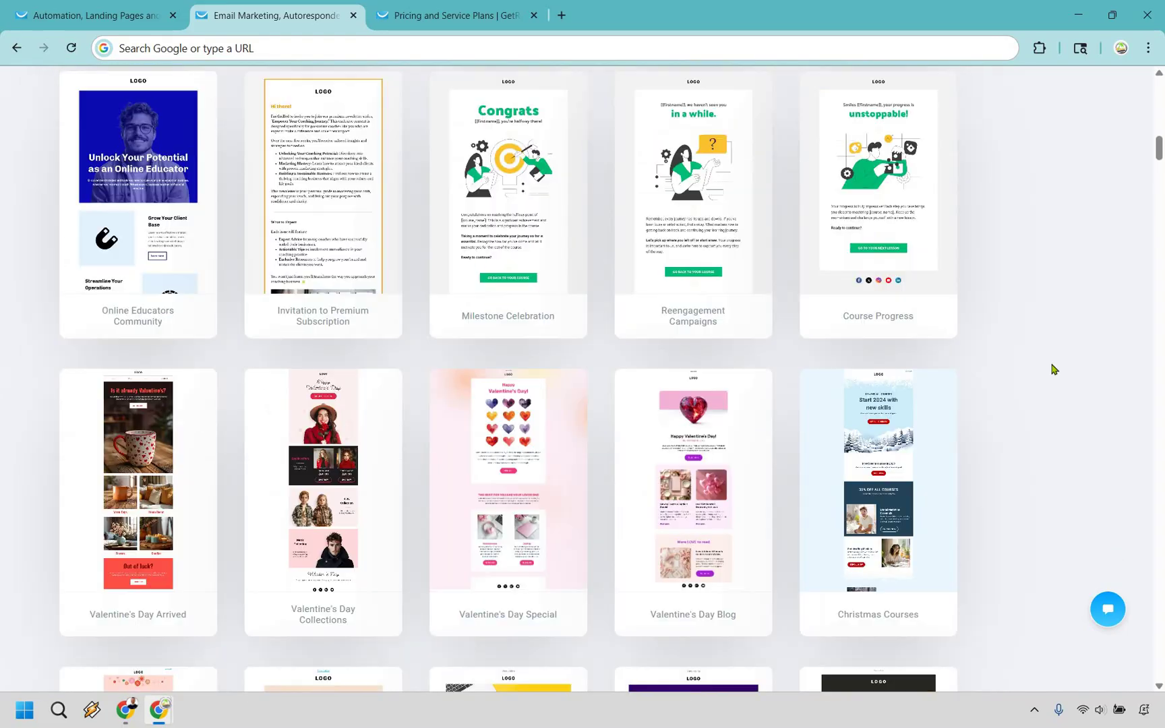
pyautogui.scroll(20, 1054, 369)
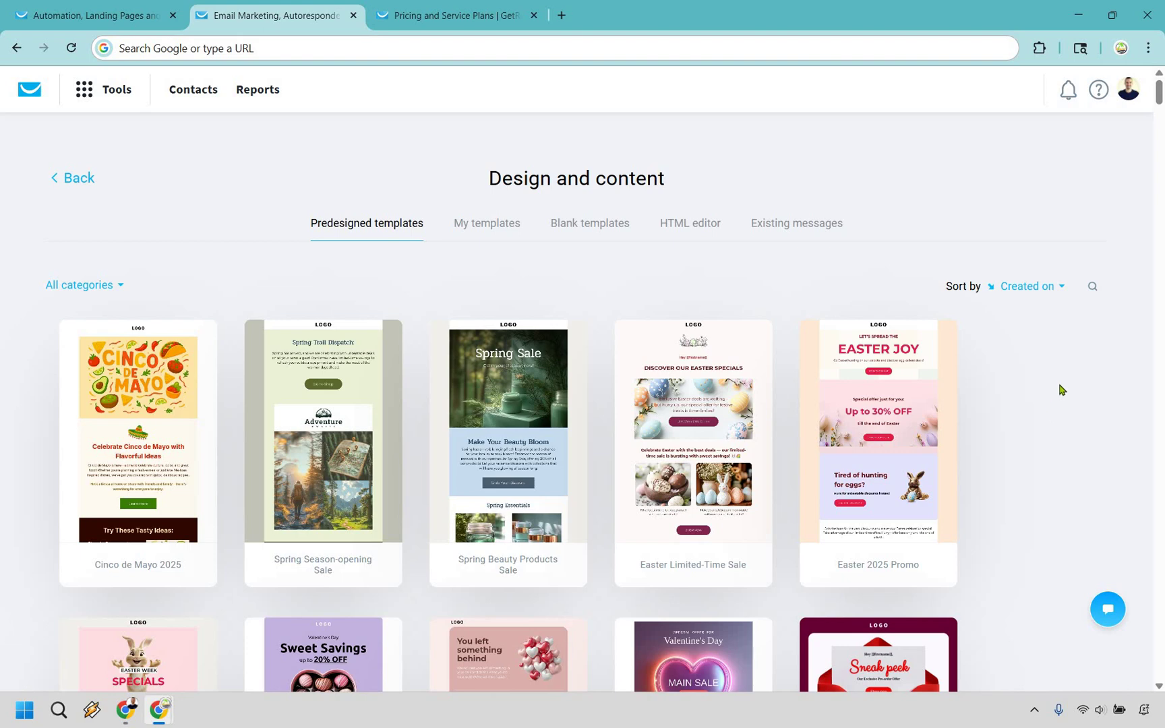
pyautogui.scroll(-10, 1061, 389)
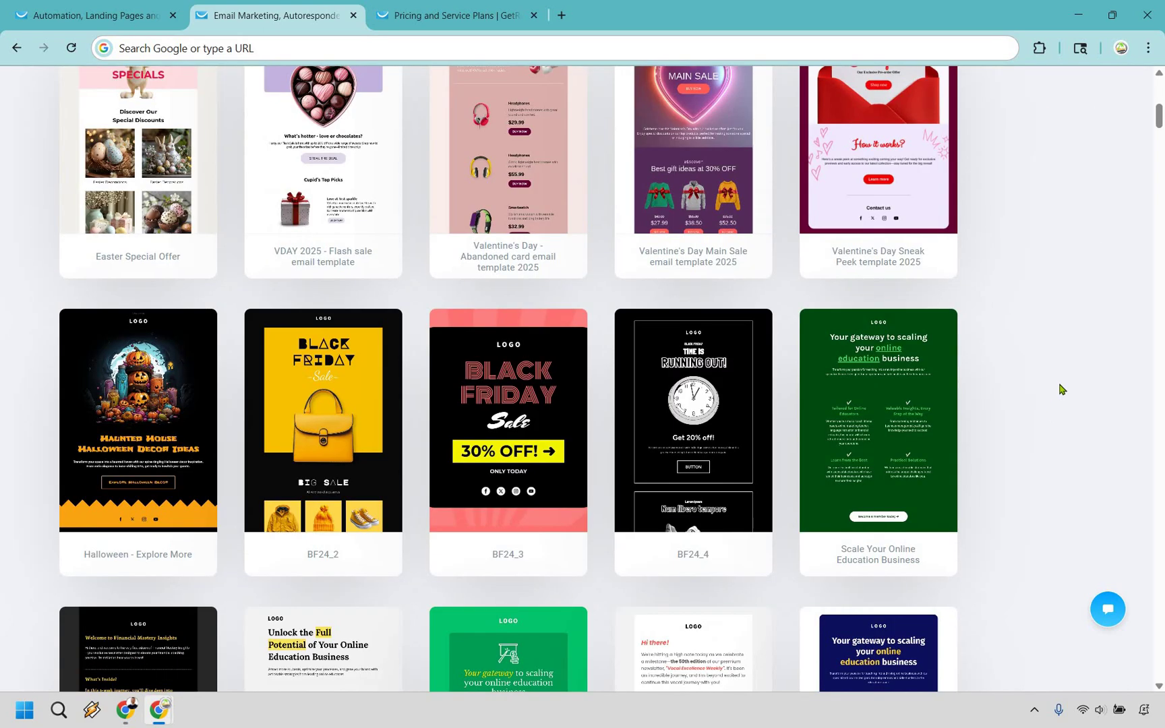
pyautogui.scroll(-6, 1061, 389)
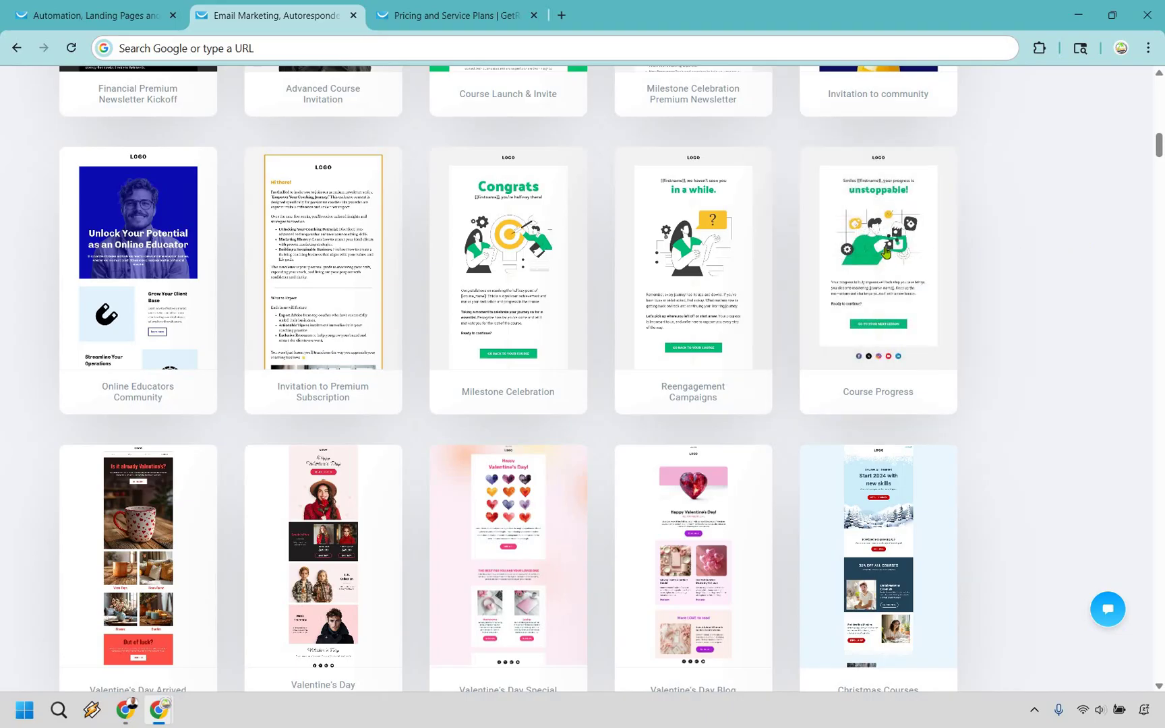
# Step: Apply the Course Progress template and strip the firstname tag from its headline
pyautogui.click(890, 276)
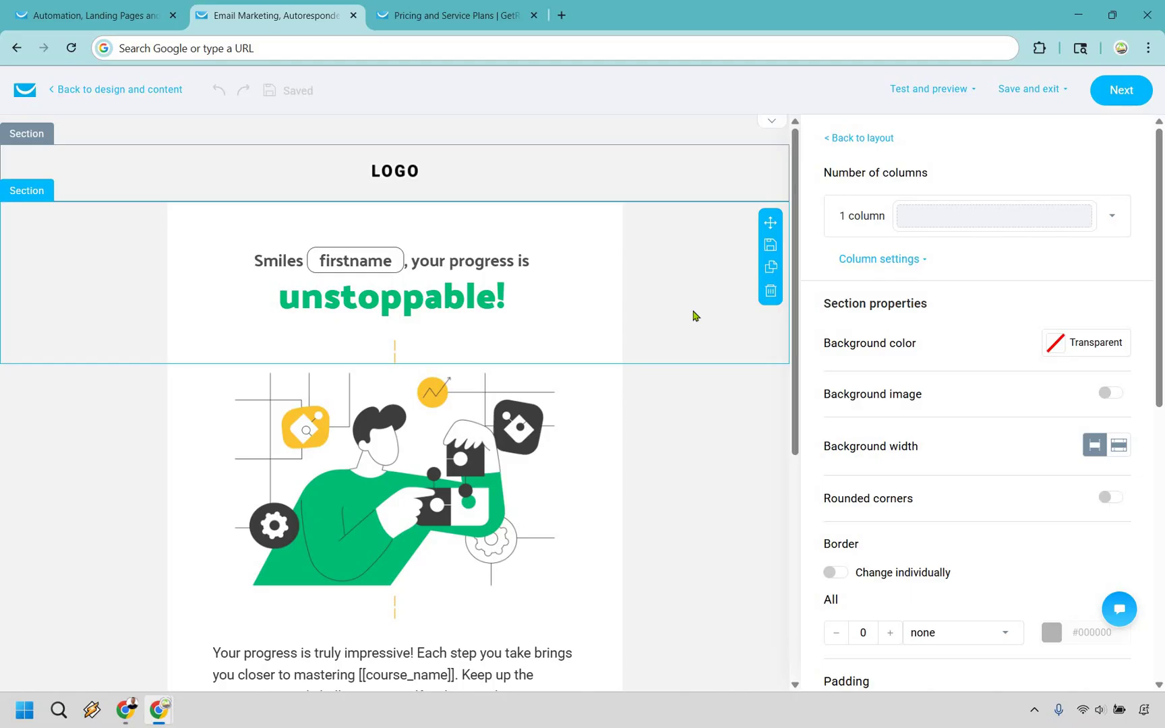
pyautogui.scroll(-6, 695, 316)
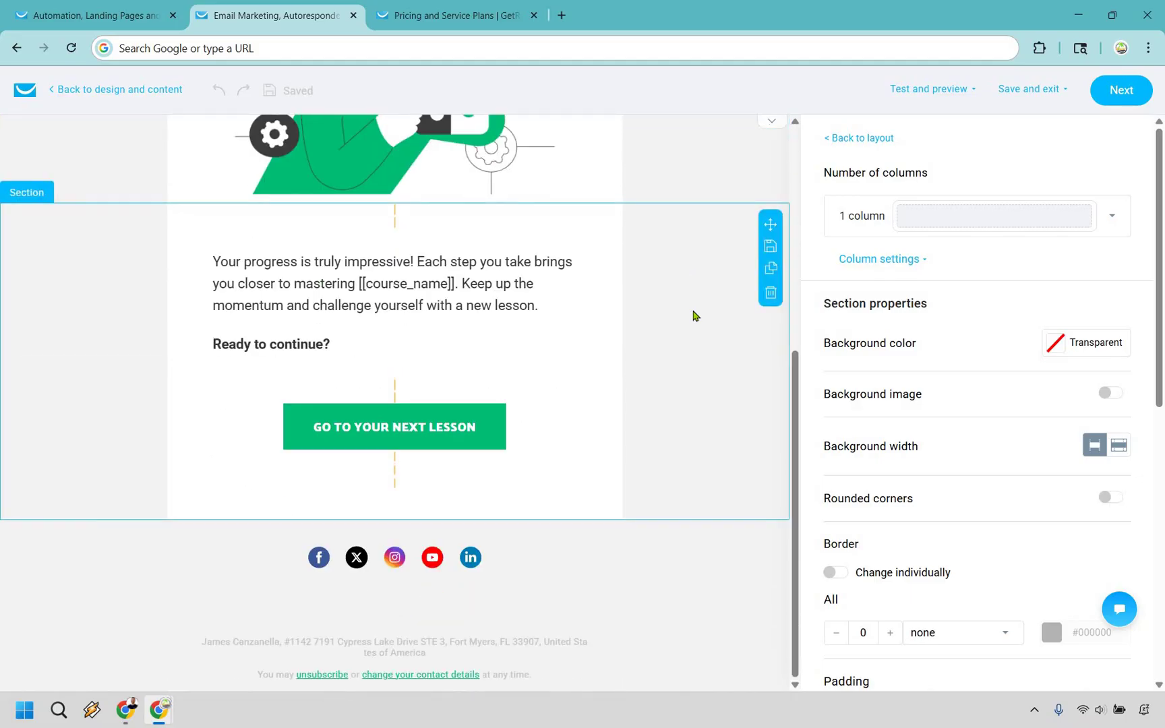
pyautogui.scroll(6, 695, 315)
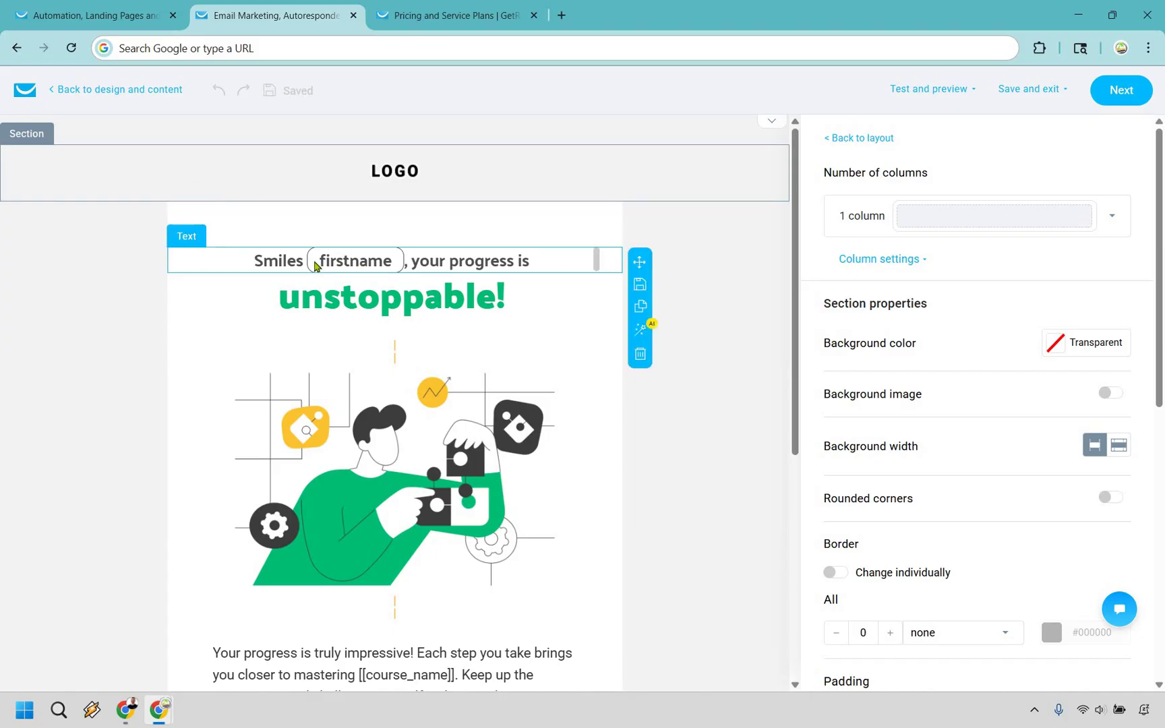
pyautogui.click(405, 294)
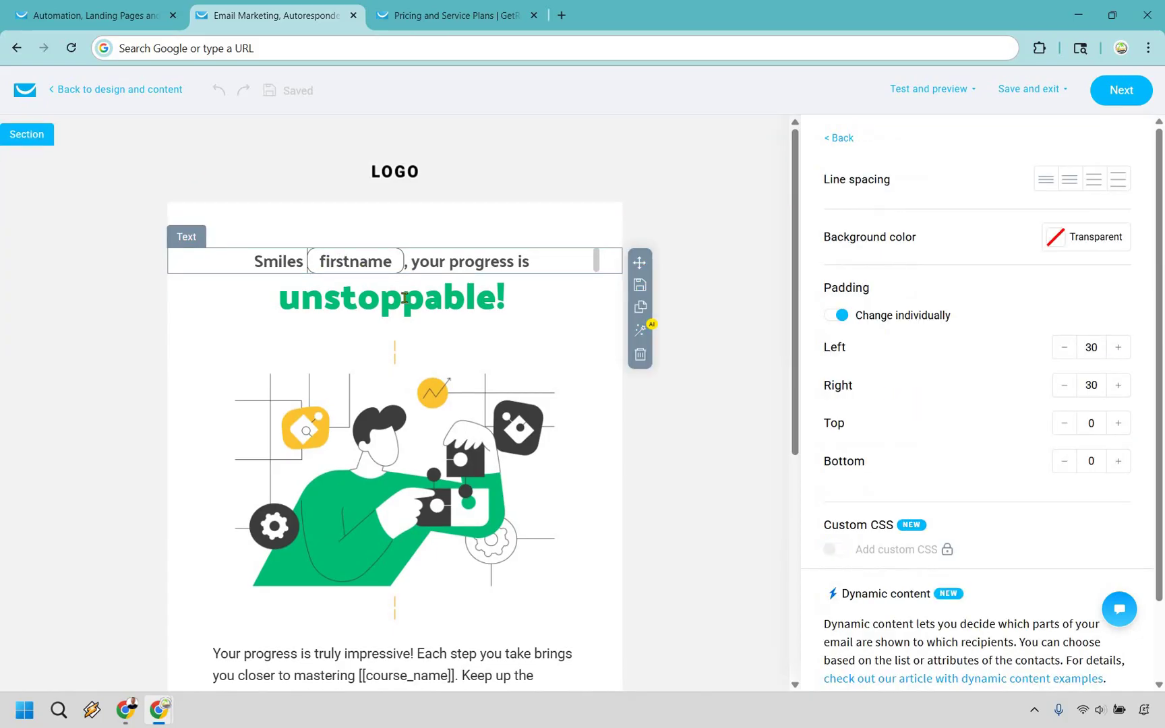
pyautogui.press('BackSpace')
pyautogui.press('Delete')
pyautogui.press('Delete')
pyautogui.press('Delete')
pyautogui.press('Delete')
pyautogui.press('BackSpace')
pyautogui.press('BackSpace')
pyautogui.press('BackSpace')
pyautogui.press('BackSpace')
pyautogui.press('BackSpace')
pyautogui.press('BackSpace')
pyautogui.write('Yo')
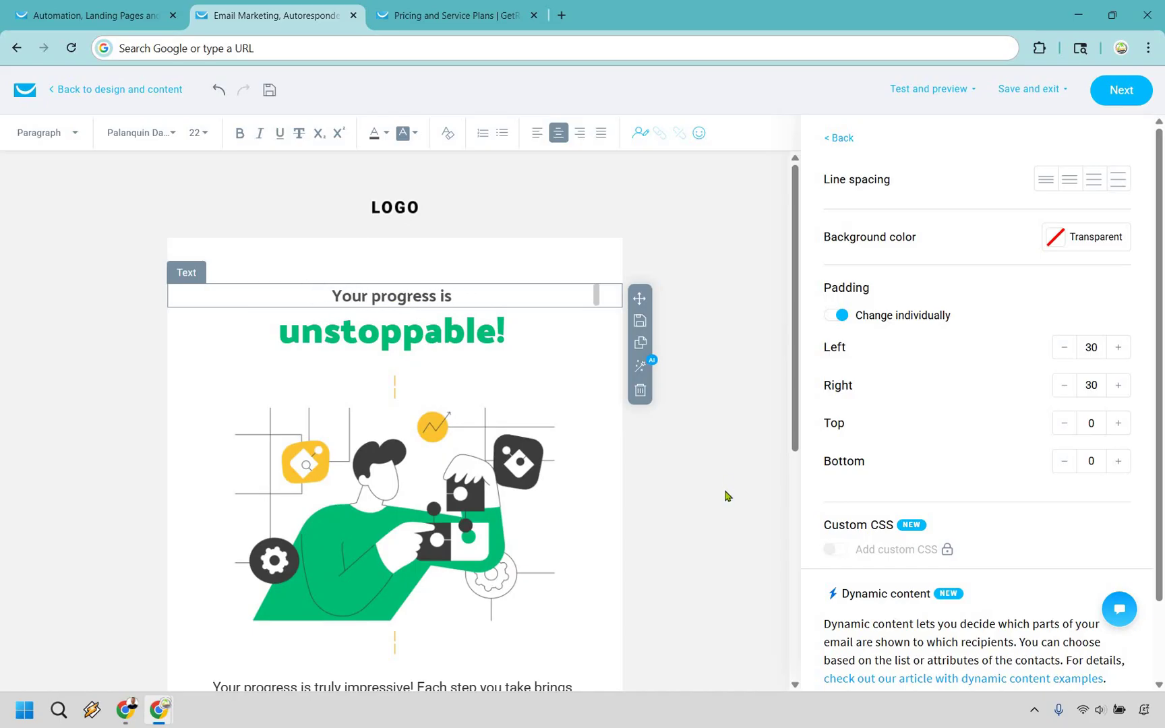
# Step: Inspect the illustration image settings and the [course_name] placeholder in the paragraph below
pyautogui.click(442, 403)
pyautogui.scroll(-1, 442, 404)
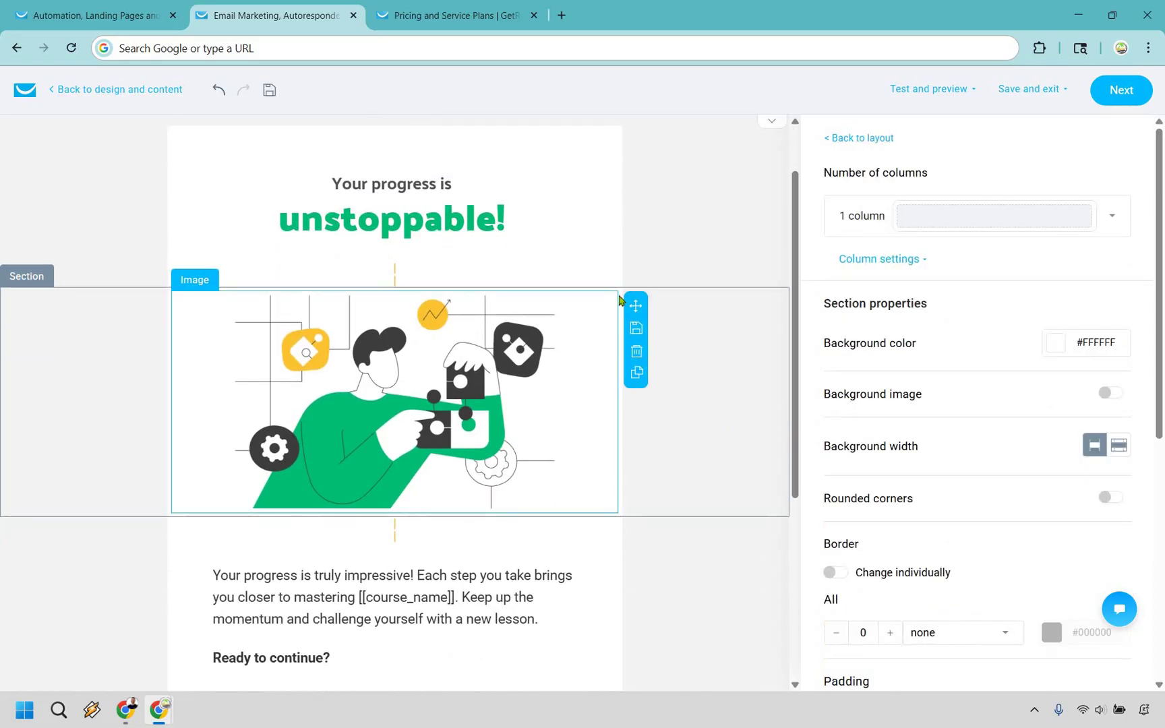
pyautogui.click(445, 377)
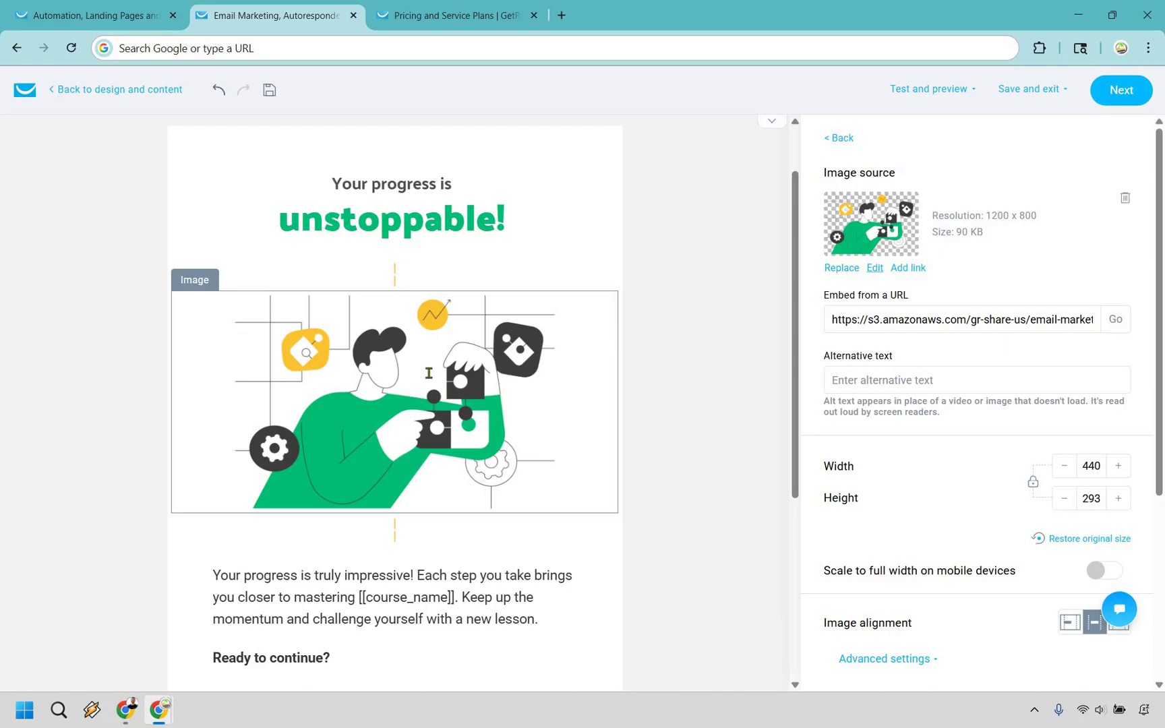
pyautogui.scroll(-3, 428, 373)
pyautogui.click(361, 406)
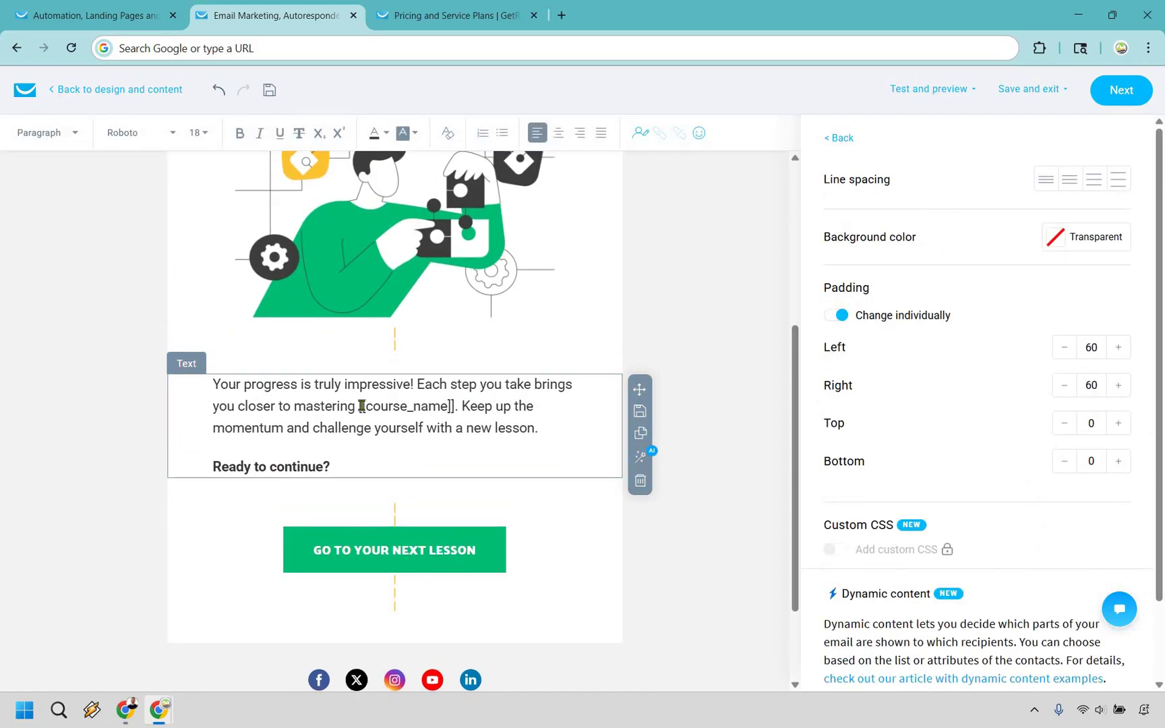
pyautogui.moveTo(361, 405); pyautogui.dragTo(460, 411)
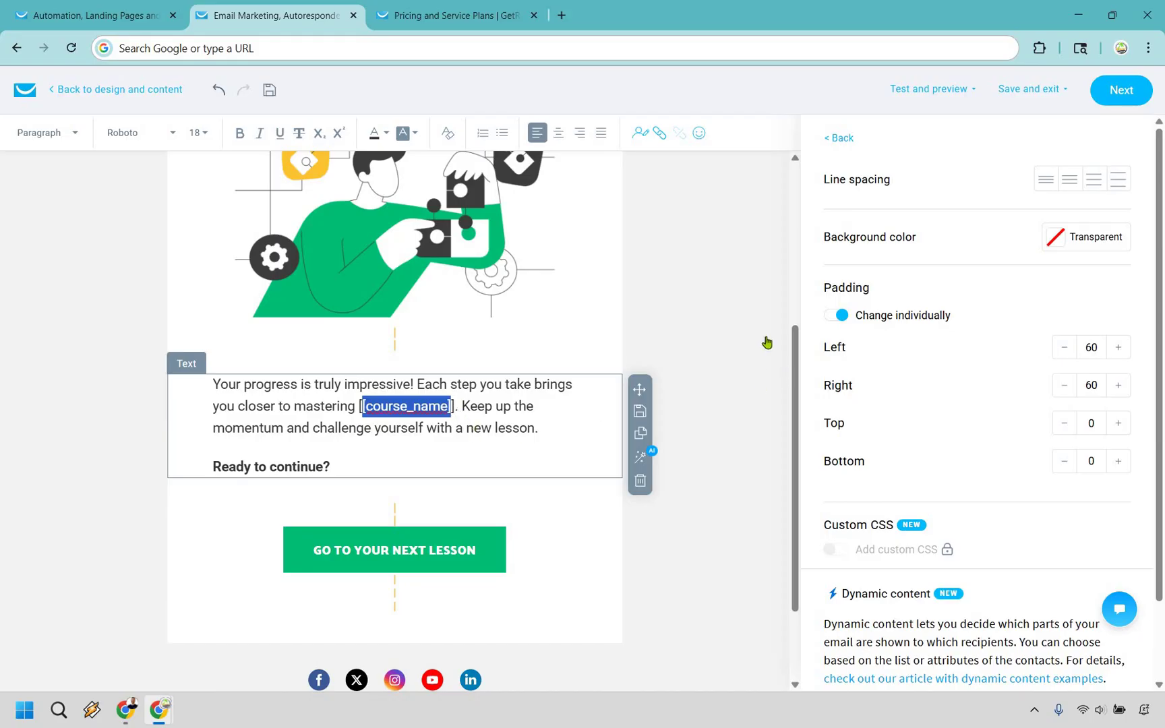
# Step: Add and remove a trial text block, then review the lesson button and closing paragraph
pyautogui.click(836, 138)
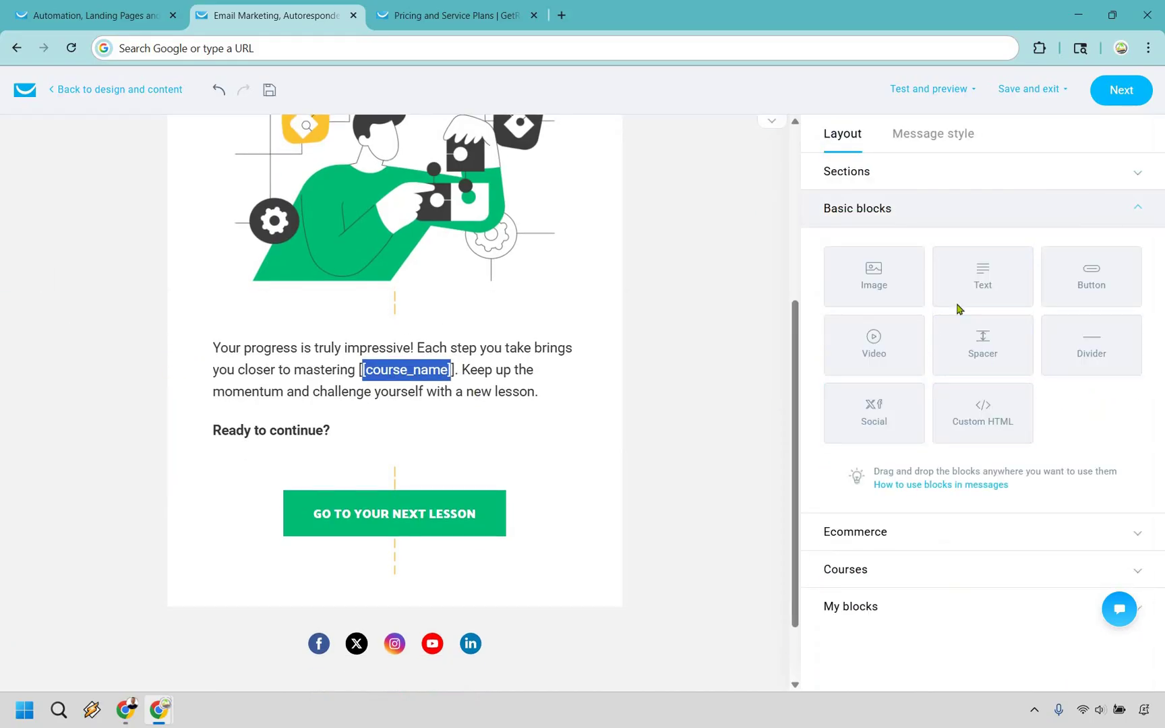
pyautogui.moveTo(982, 280); pyautogui.dragTo(408, 491)
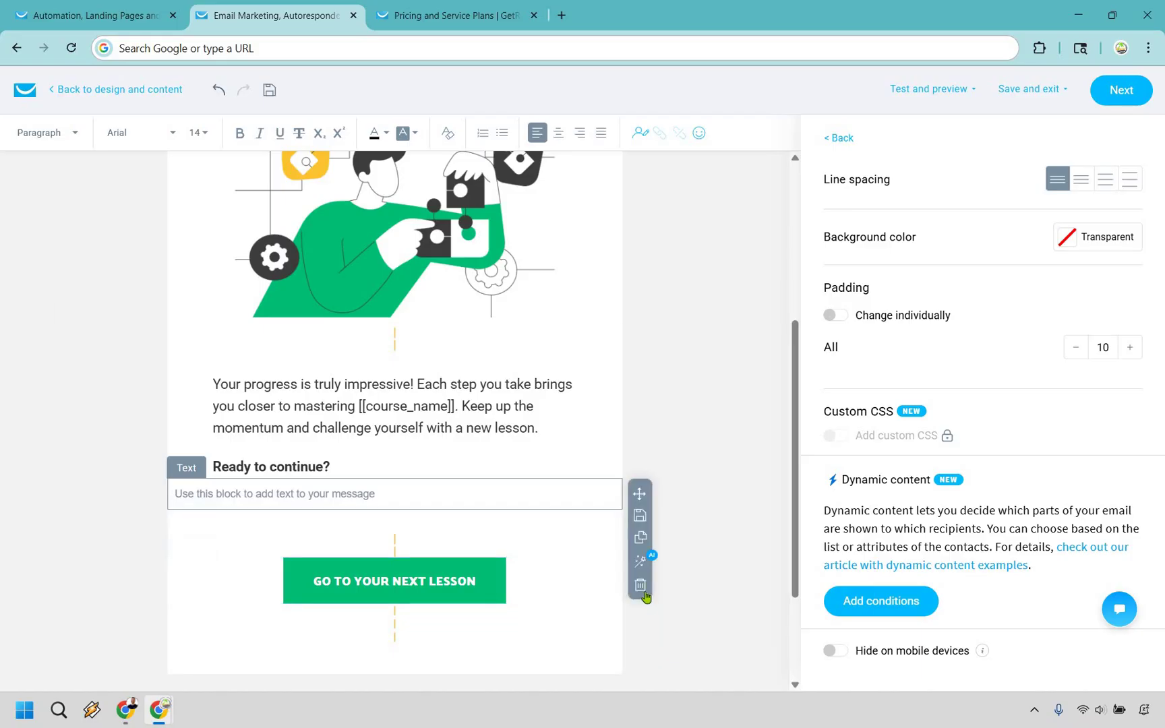
pyautogui.click(663, 471)
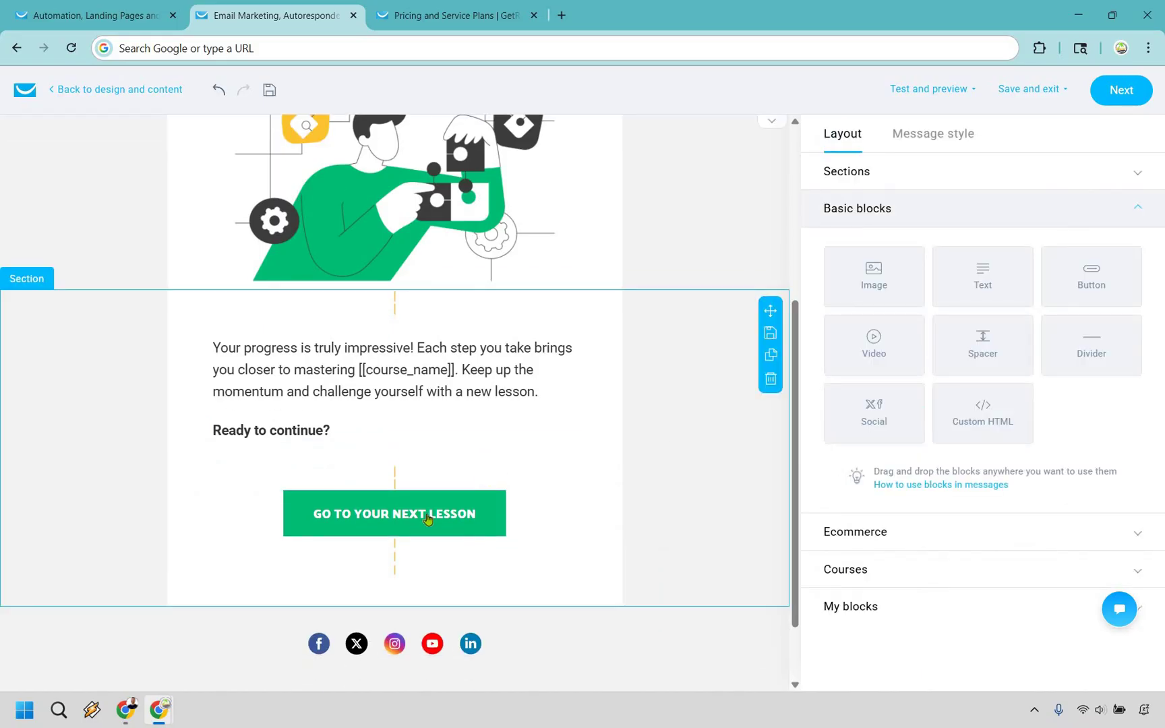
pyautogui.click(428, 516)
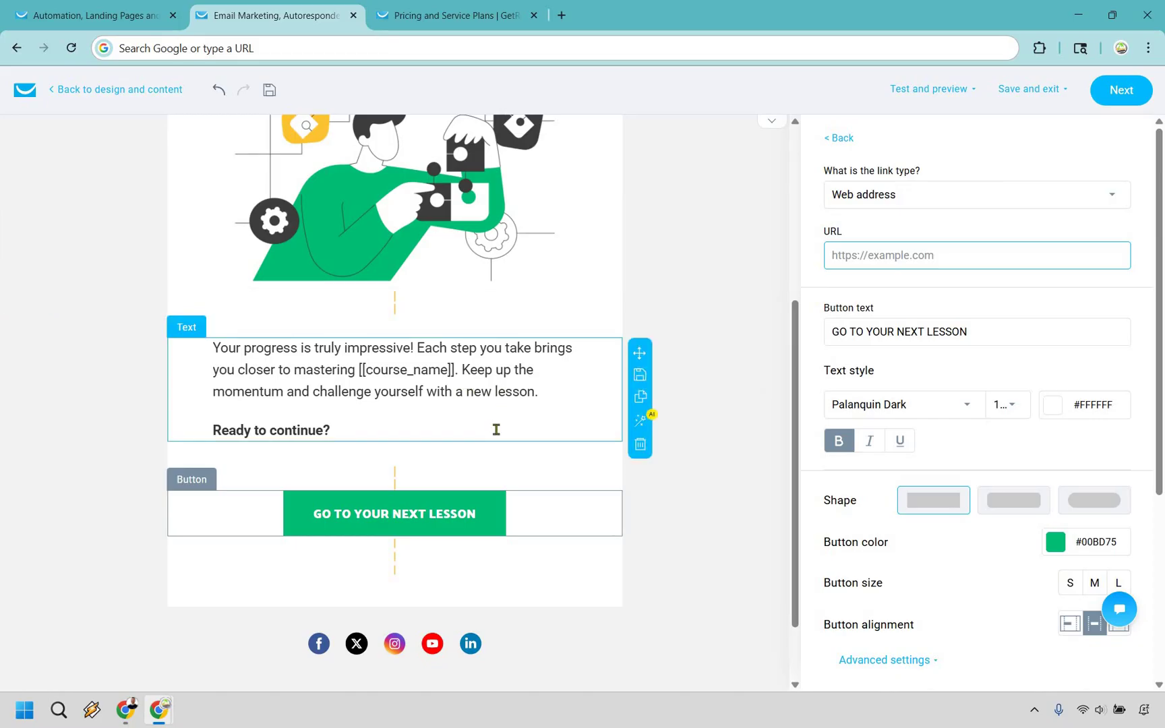
pyautogui.click(496, 430)
pyautogui.moveTo(495, 430); pyautogui.dragTo(534, 435)
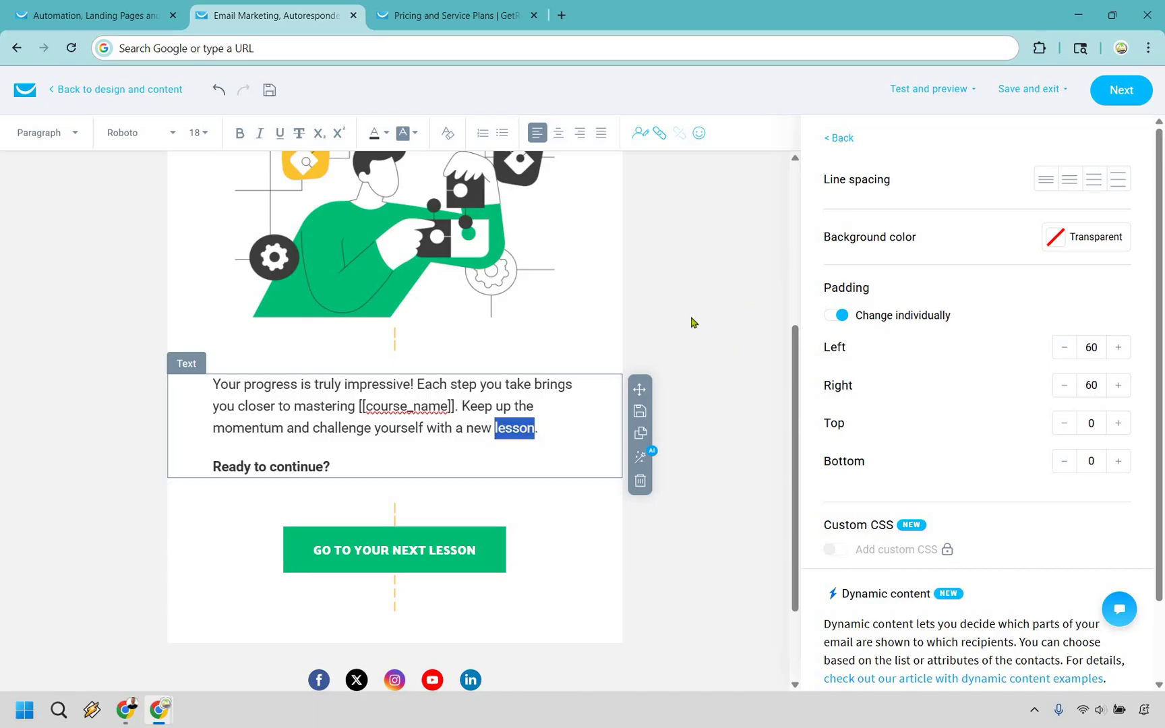
pyautogui.click(693, 509)
pyautogui.scroll(4, 693, 509)
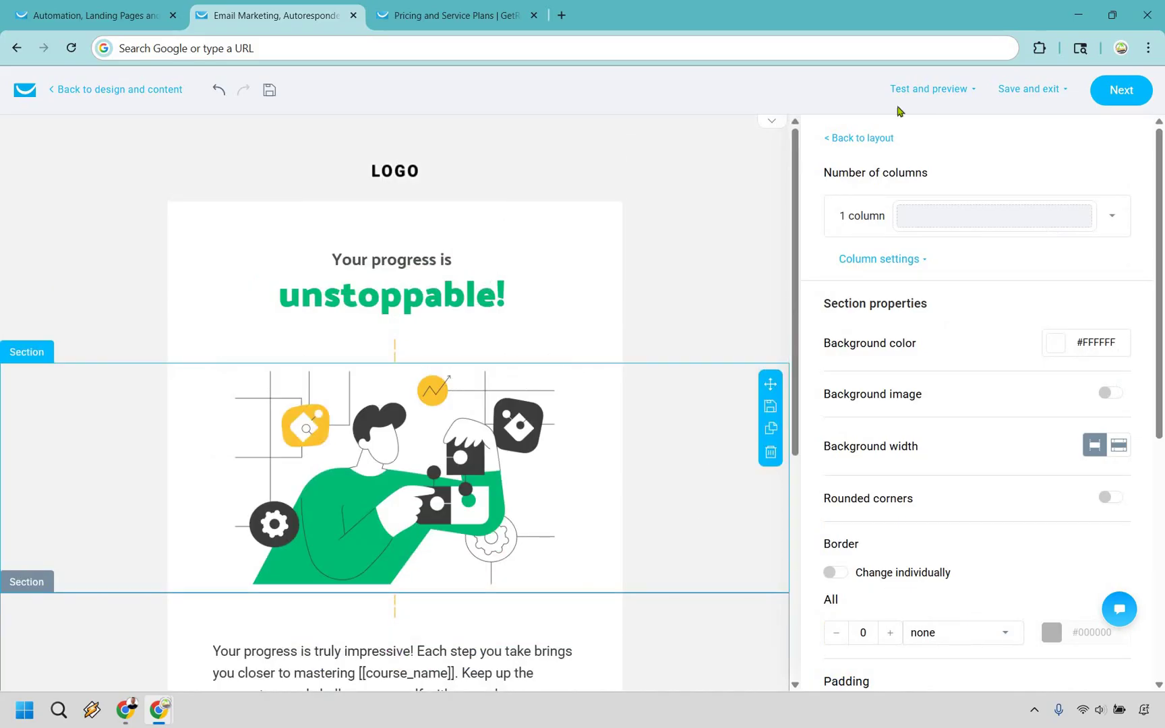
# Step: Check the test and preview options, then continue from the saved Course Progress email to the autoresponder settings
pyautogui.click(914, 88)
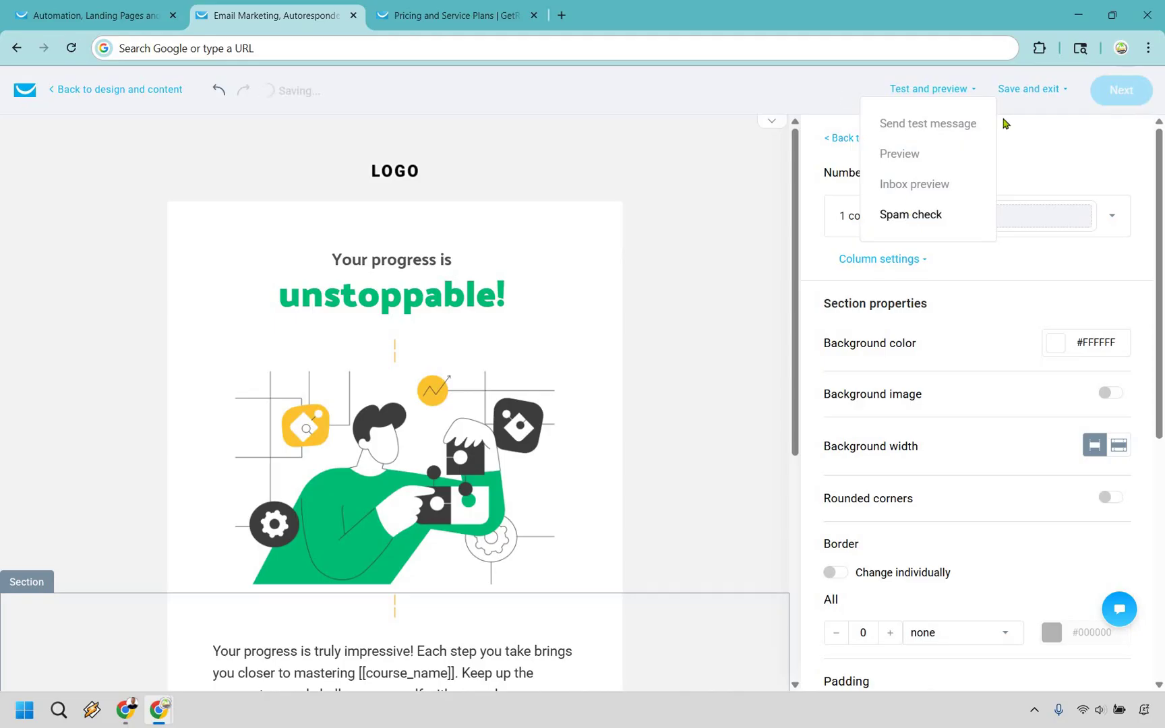
pyautogui.click(853, 120)
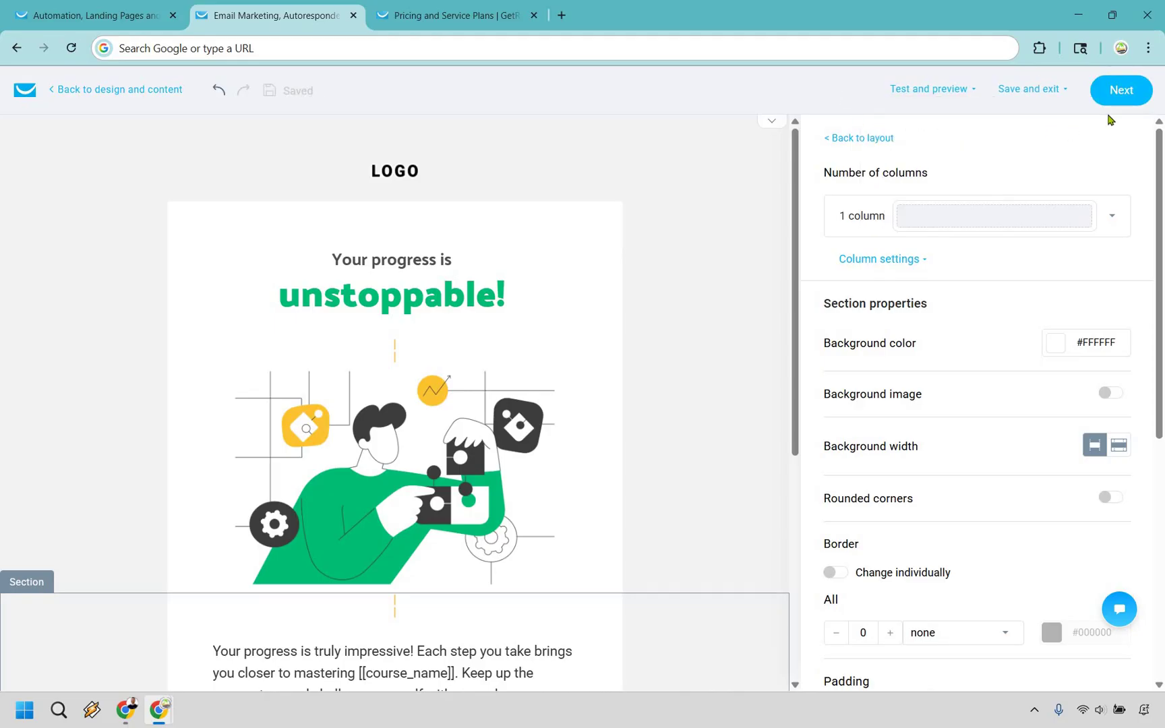
pyautogui.click(1117, 94)
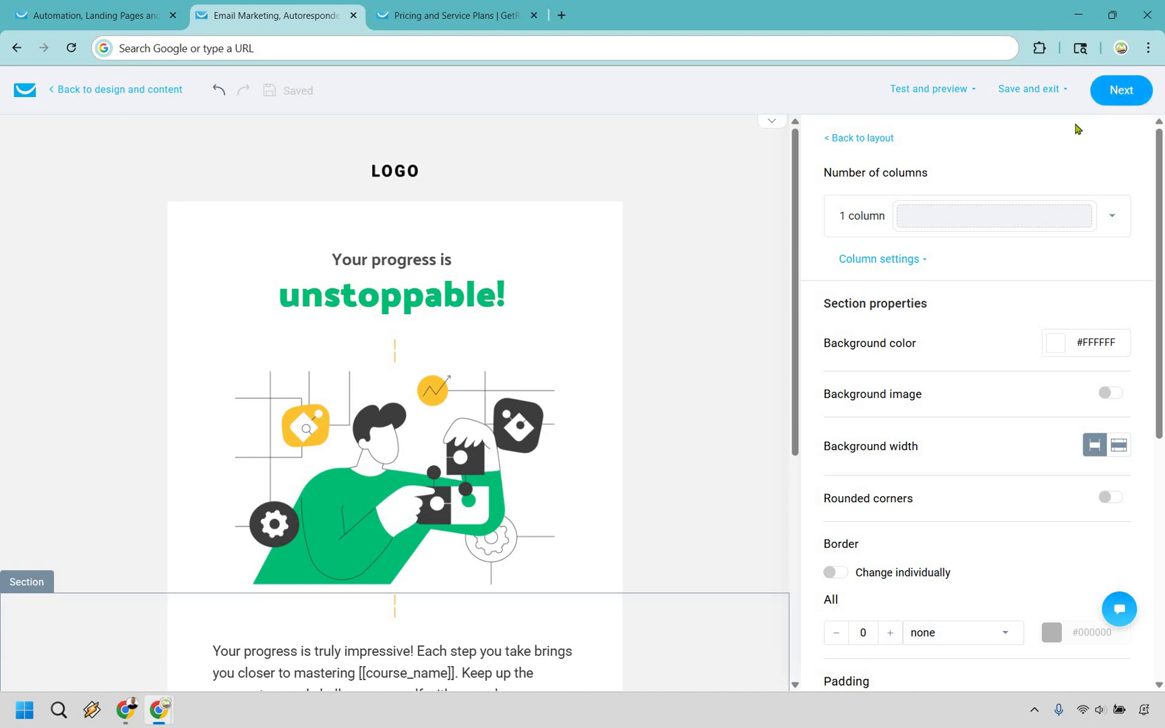
# Step: Review the Welcome autoresponder settings, including the spam-check result, down to the bottom of the page
pyautogui.scroll(-10, 681, 302)
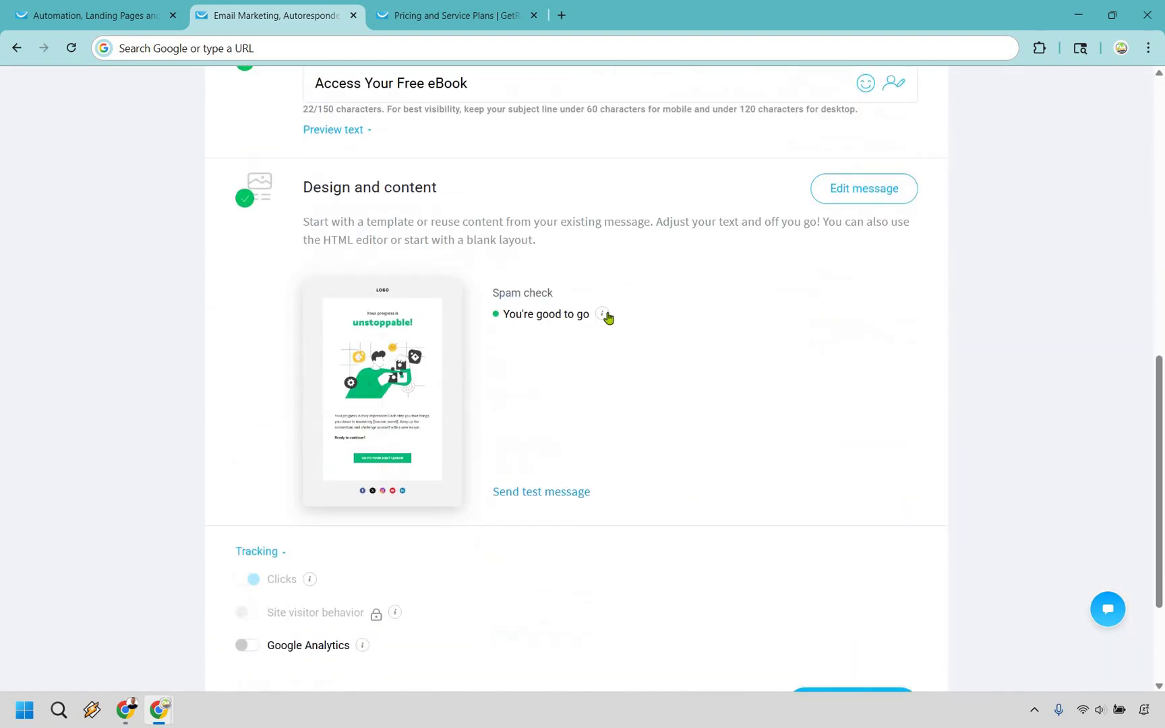
pyautogui.moveTo(602, 315)
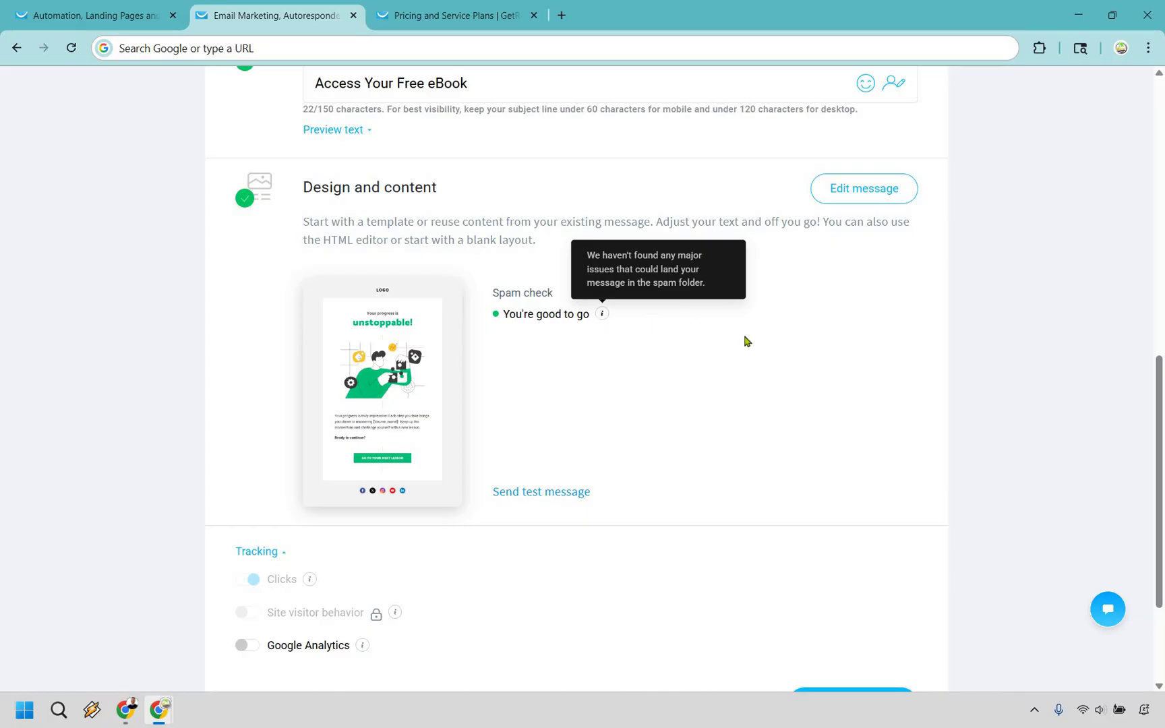
pyautogui.scroll(-2, 746, 341)
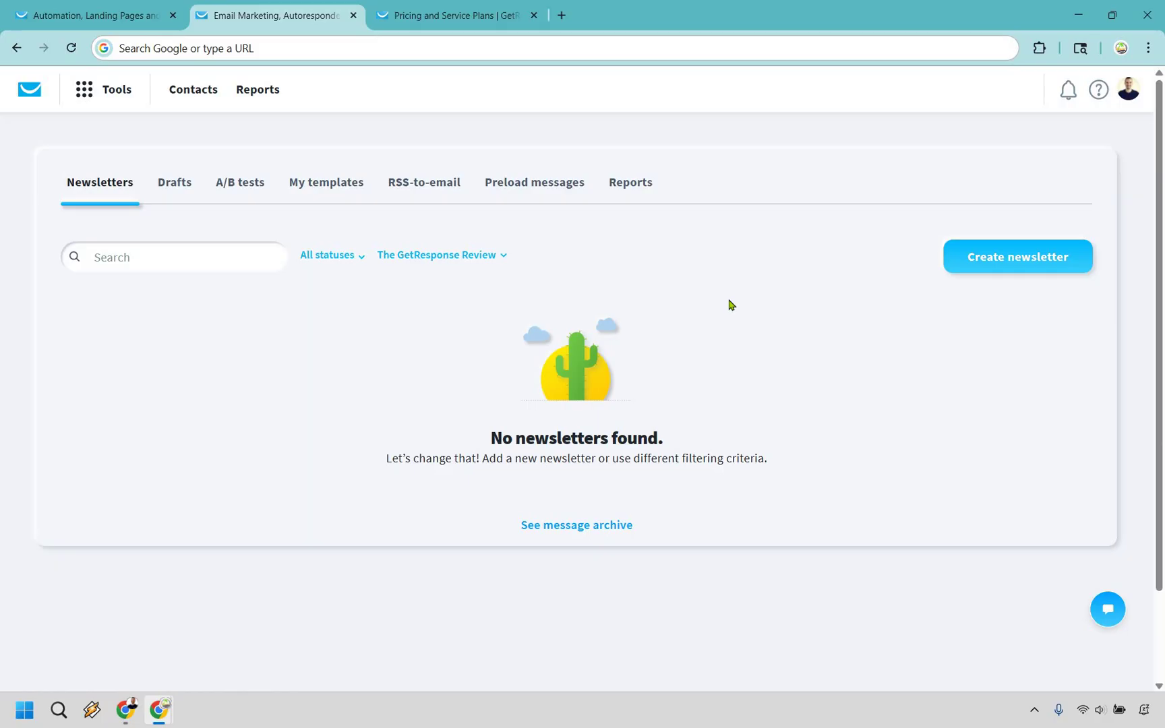
# Step: Create a new newsletter named Message and review its setup down to the send options
pyautogui.click(1018, 261)
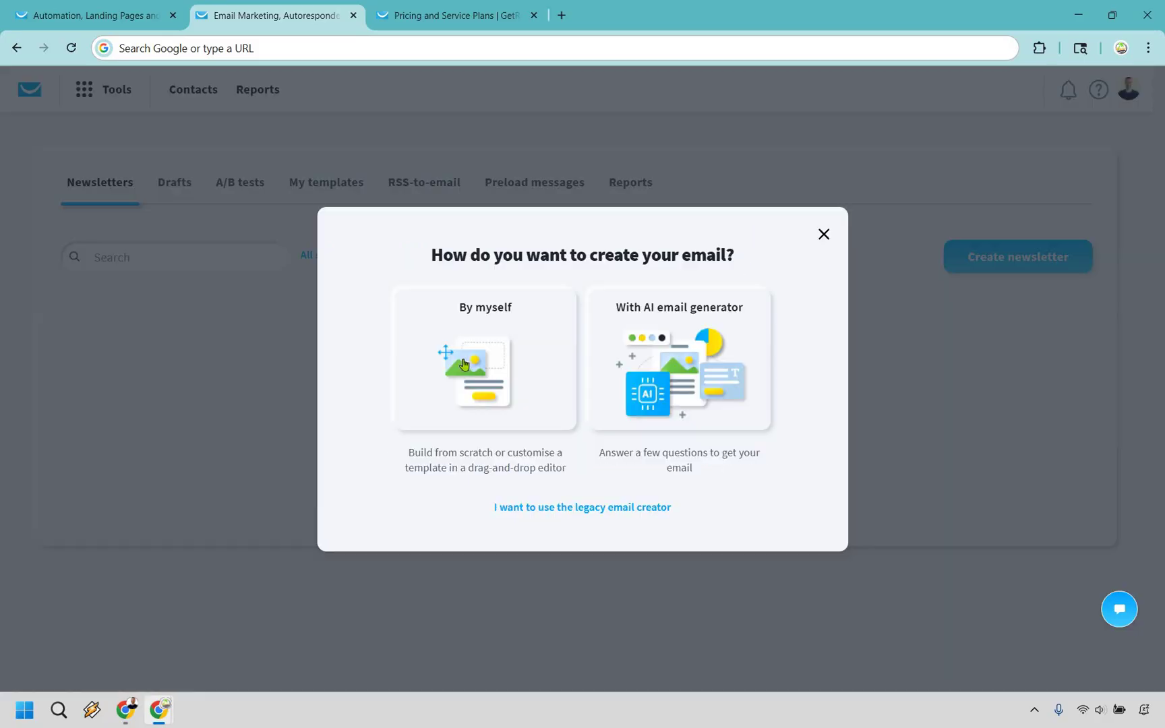
pyautogui.click(465, 377)
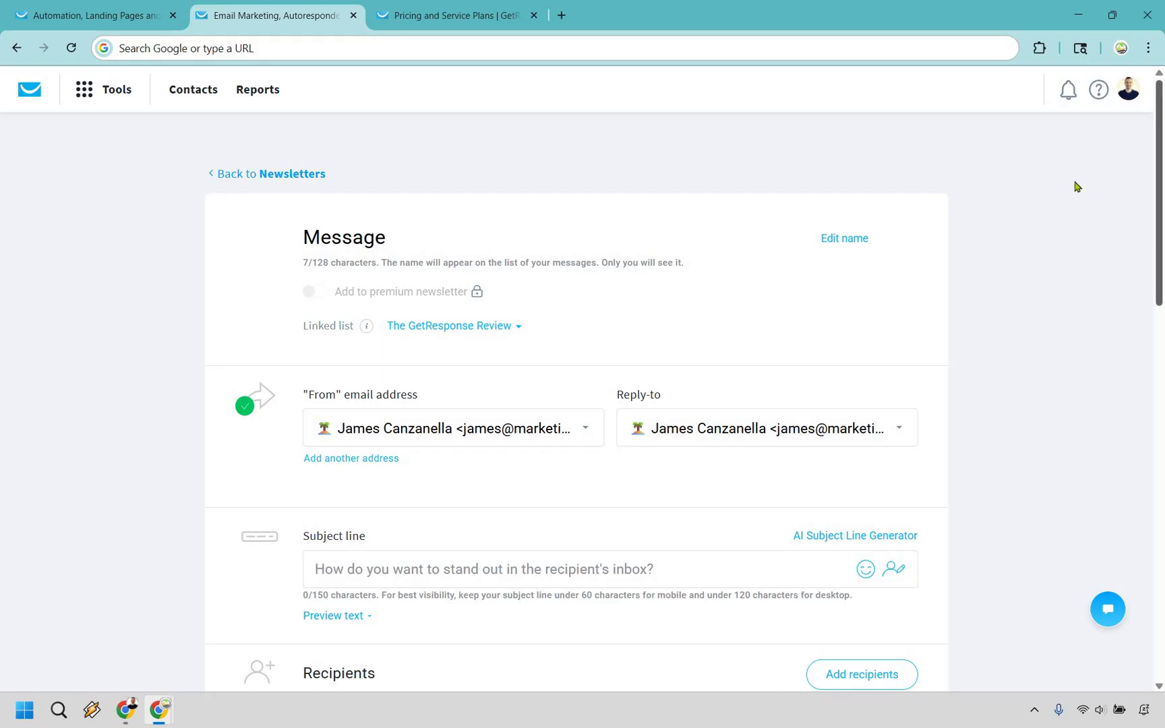
pyautogui.scroll(-1, 569, 347)
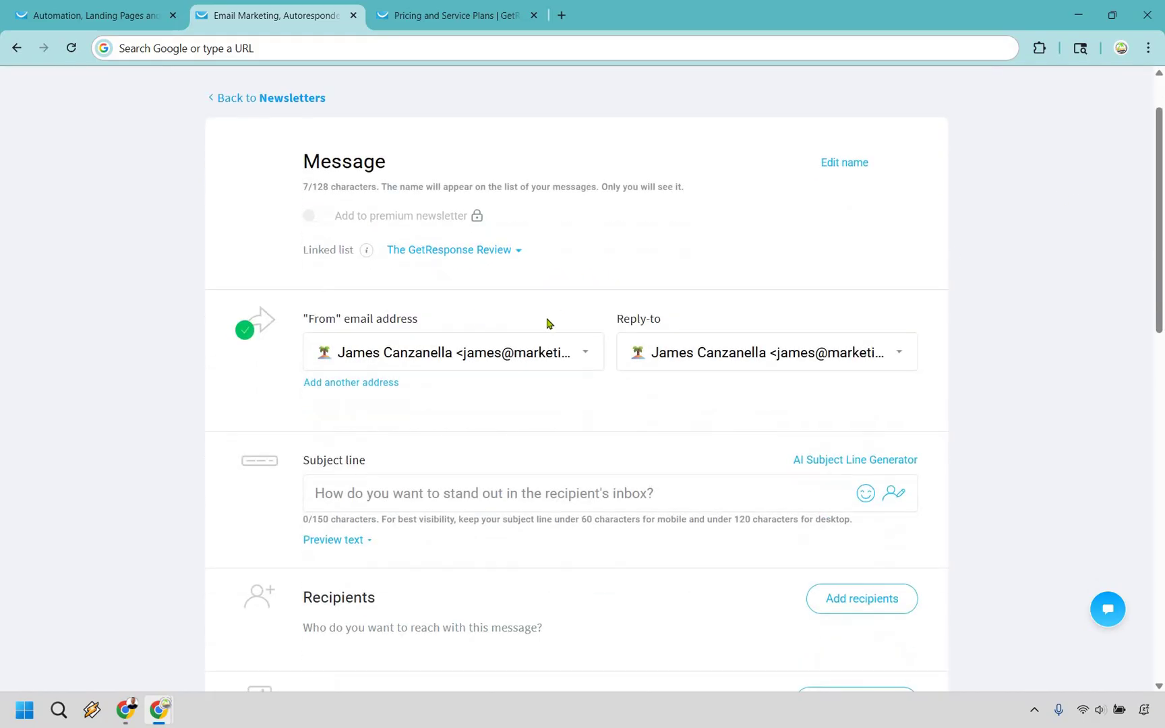
pyautogui.scroll(-3, 547, 308)
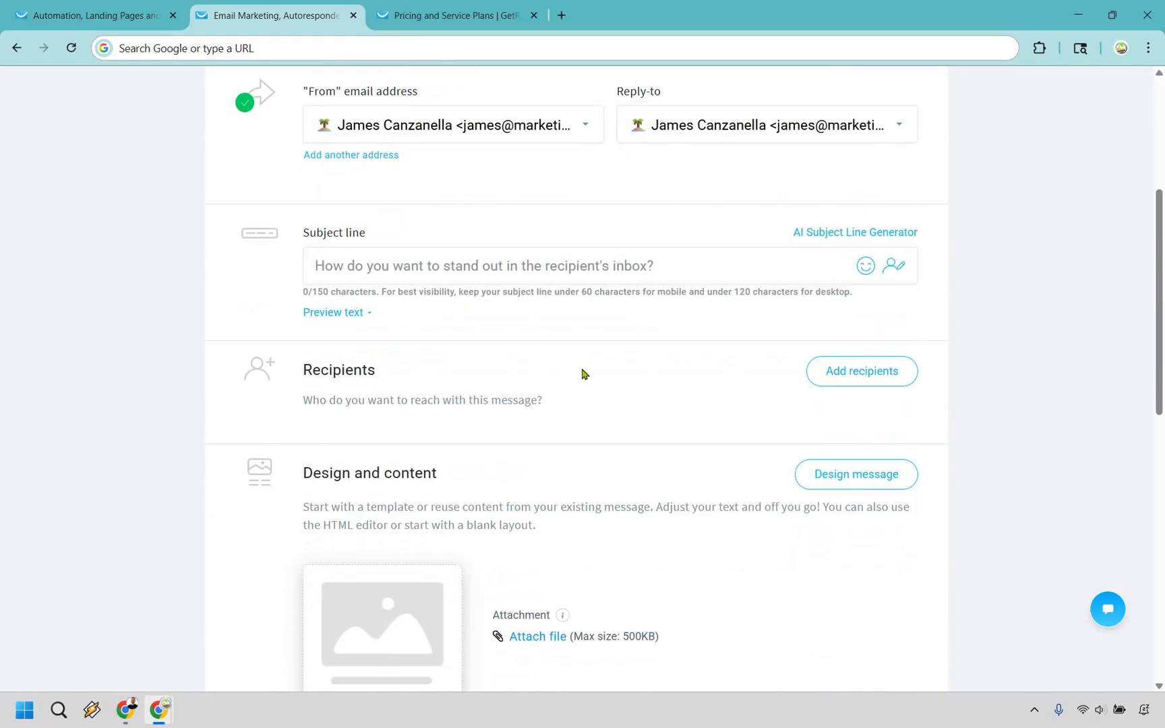
pyautogui.scroll(-3, 666, 278)
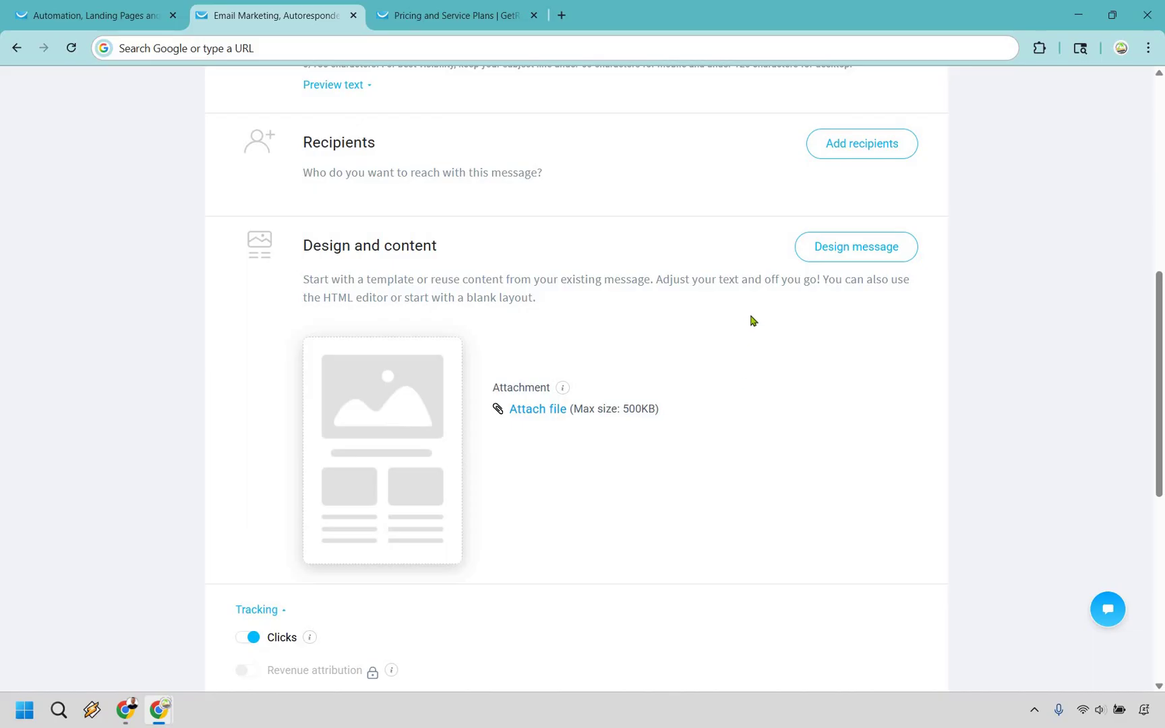
pyautogui.scroll(-1, 742, 302)
pyautogui.scroll(-7, 740, 301)
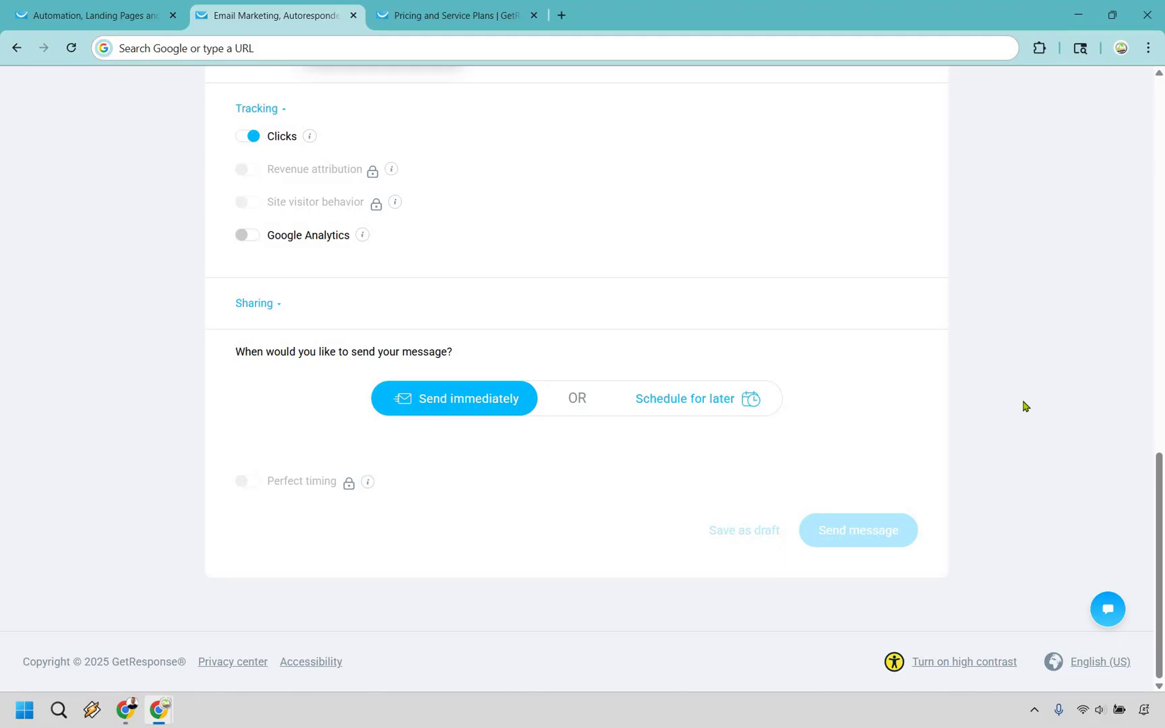
# Step: On the pricing page, compare Starter $19/mo, Marketer $59/mo, Creator $69/mo and Enterprise custom plans
pyautogui.click(399, 13)
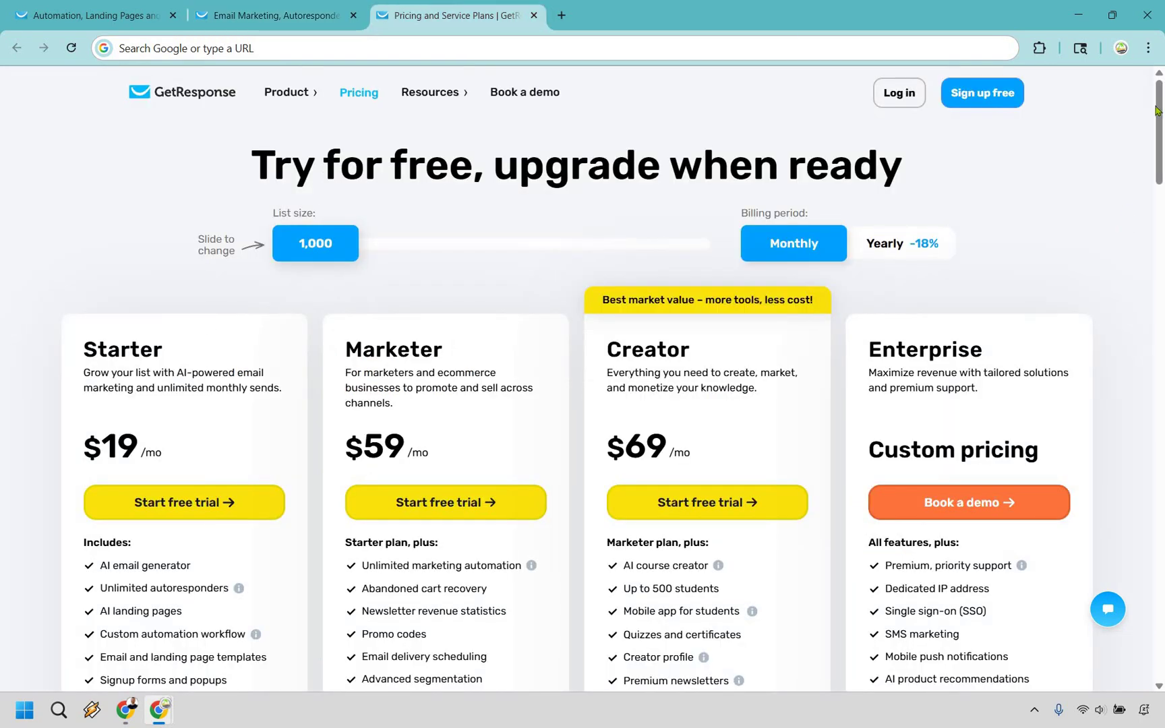
pyautogui.scroll(-1, 1061, 120)
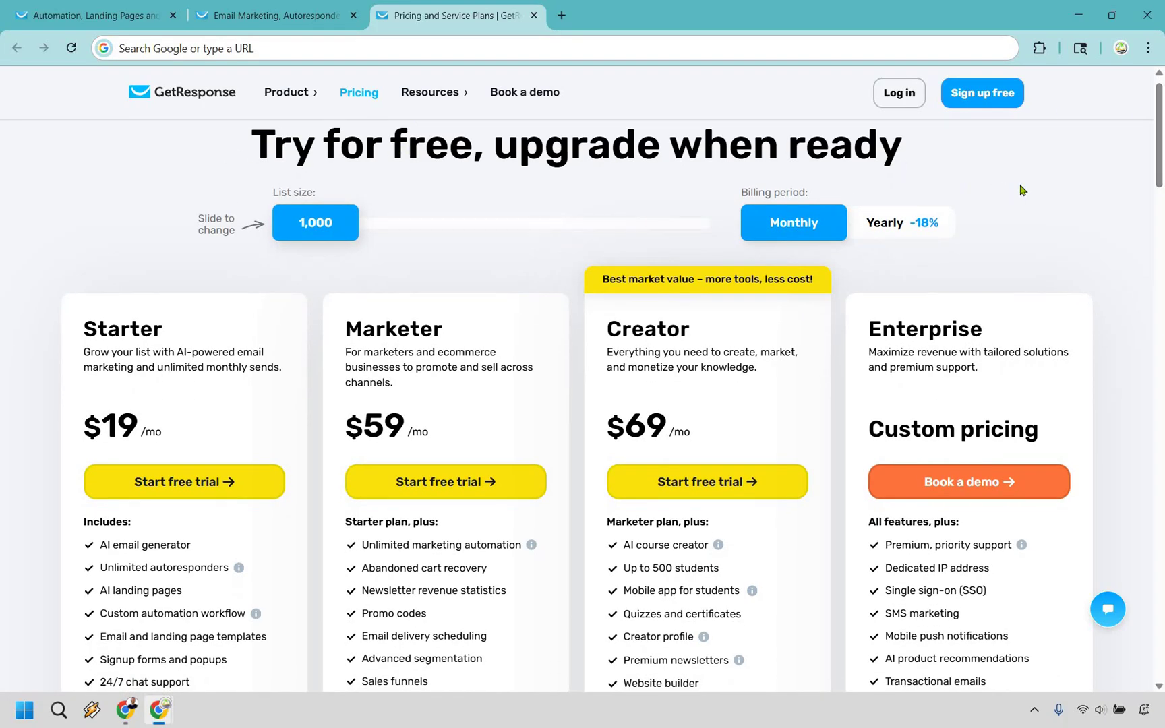
pyautogui.scroll(-1, 1042, 195)
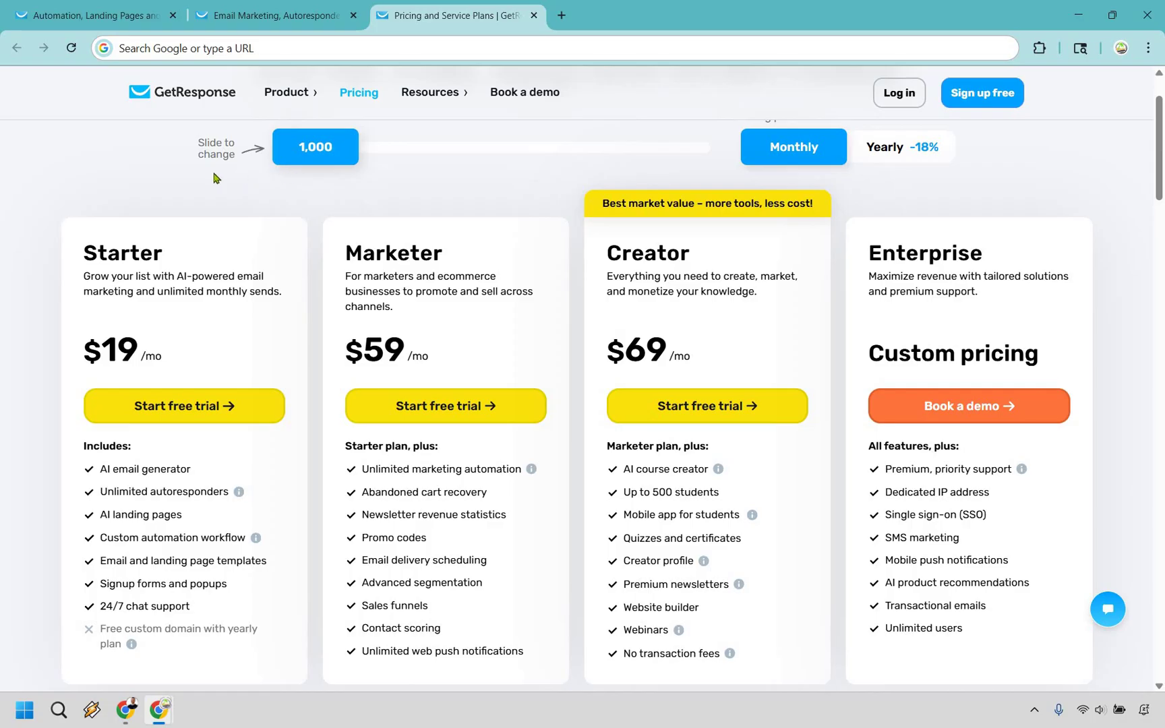
pyautogui.scroll(-1, 203, 216)
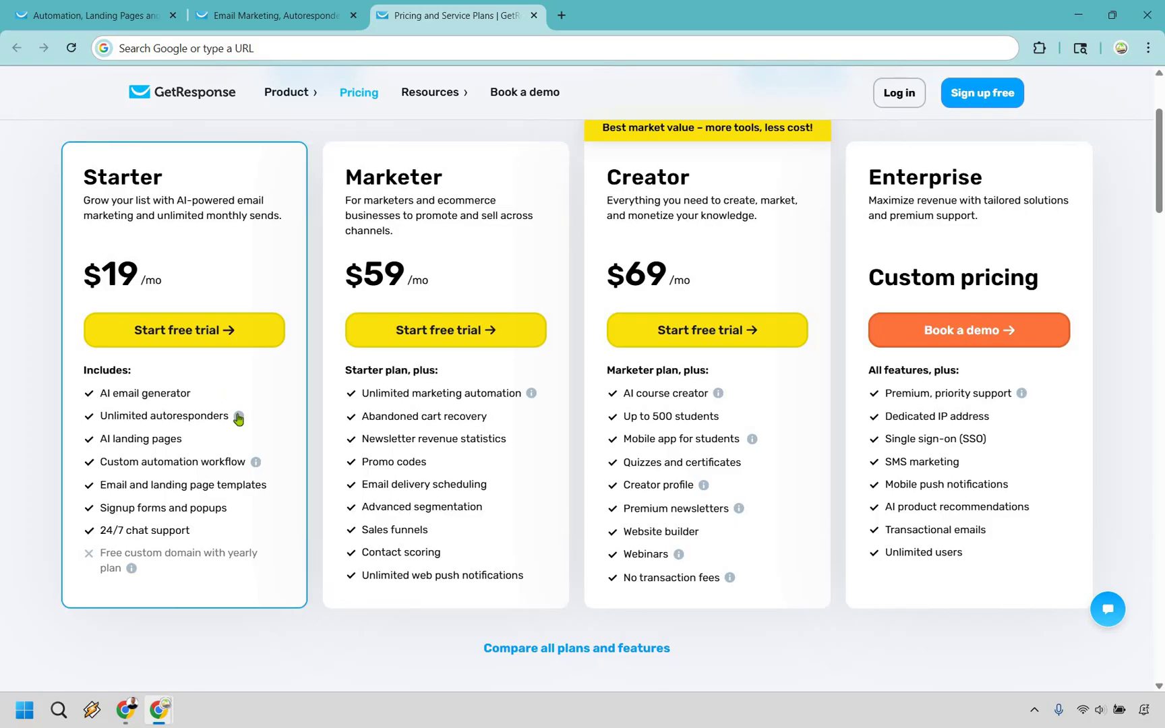
pyautogui.moveTo(239, 418)
pyautogui.scroll(-7, 250, 413)
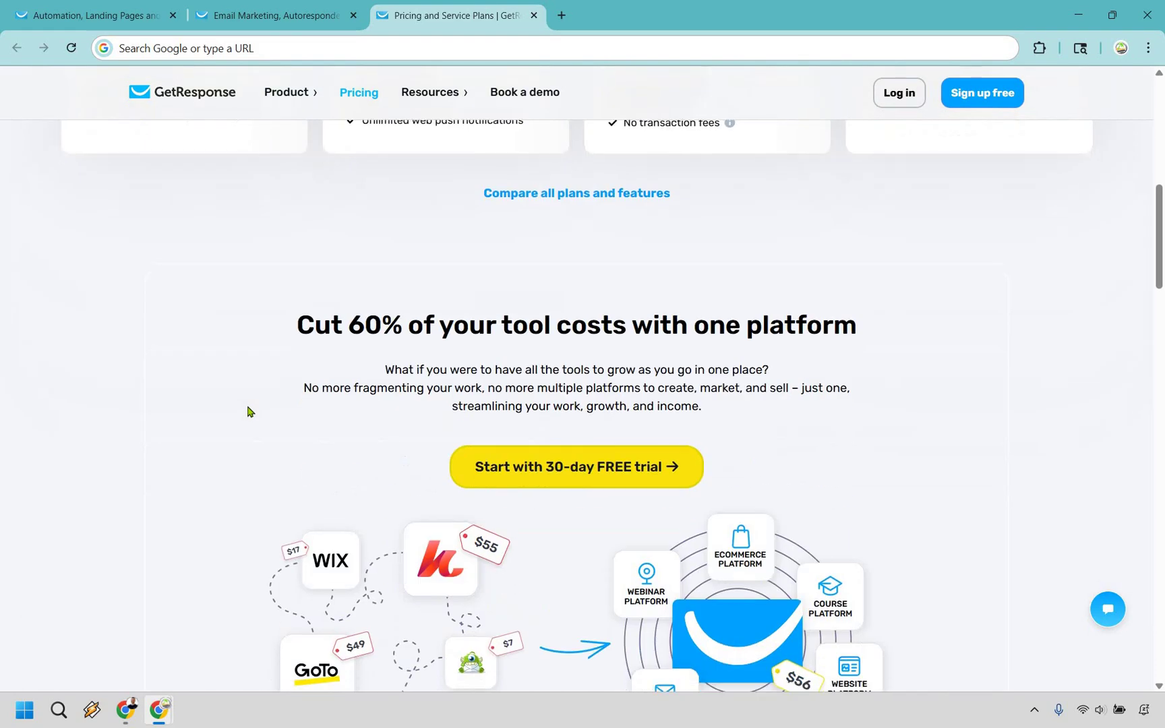
pyautogui.scroll(-4, 250, 412)
pyautogui.scroll(8, 556, 499)
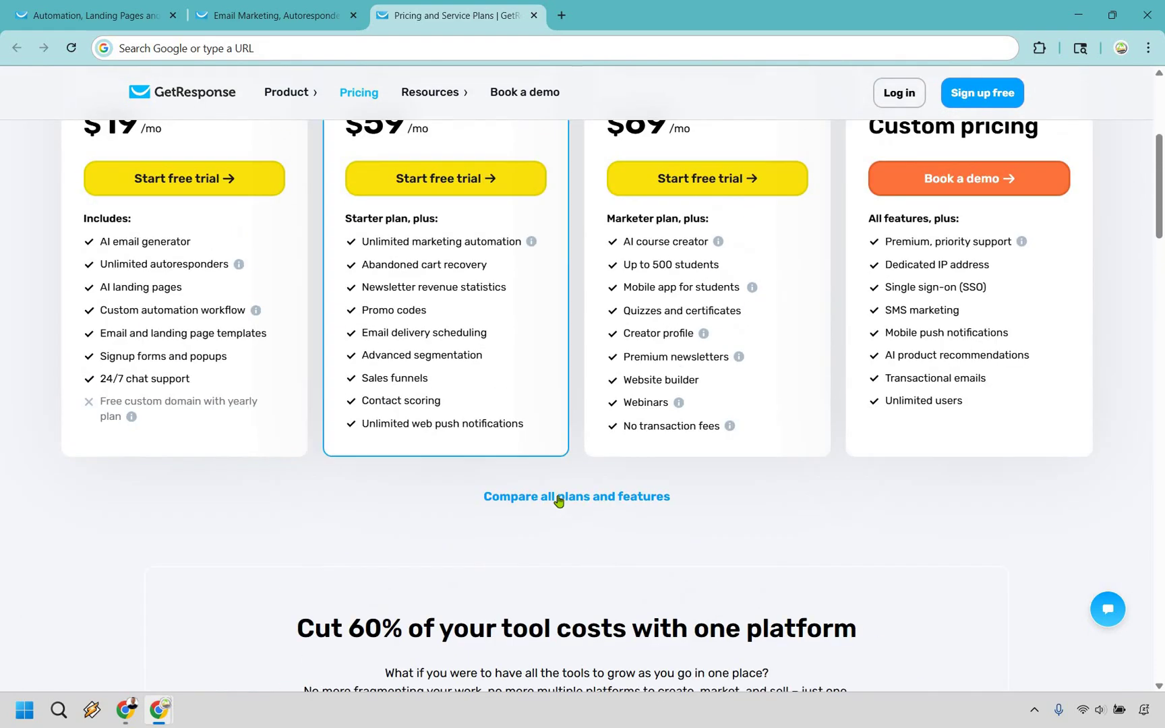
# Step: Open the full plan comparison table and highlight the Monthly email sends row
pyautogui.click(502, 496)
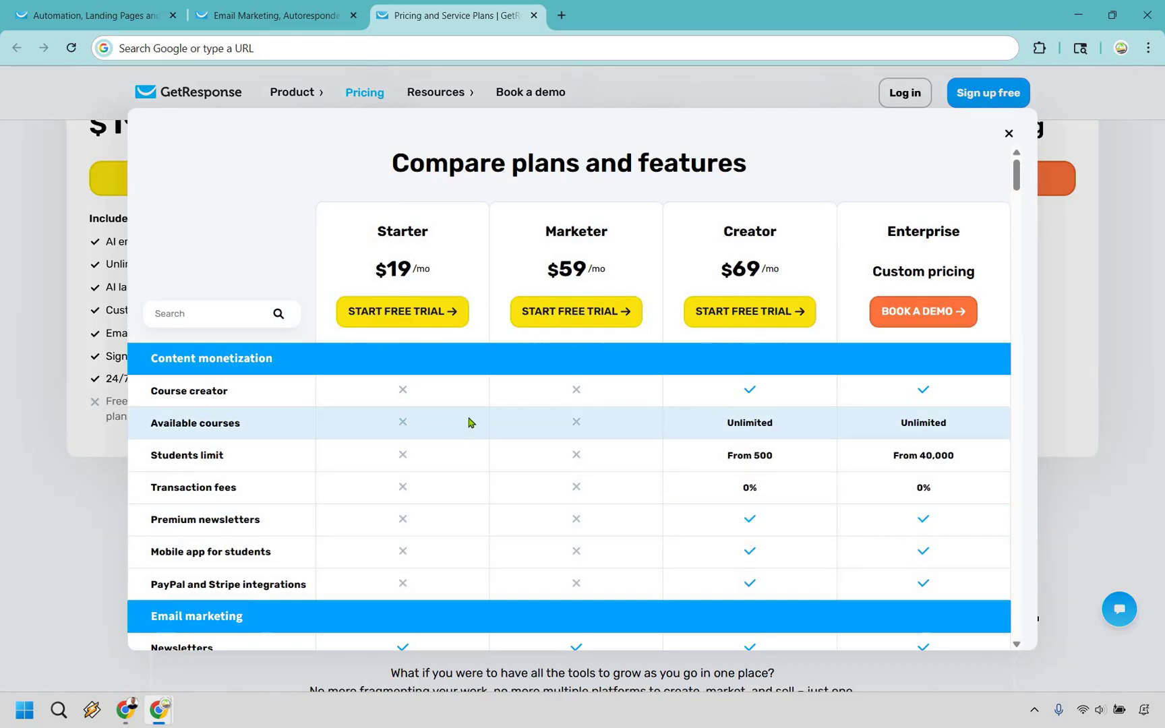
pyautogui.scroll(-2, 453, 428)
pyautogui.scroll(-1, 454, 428)
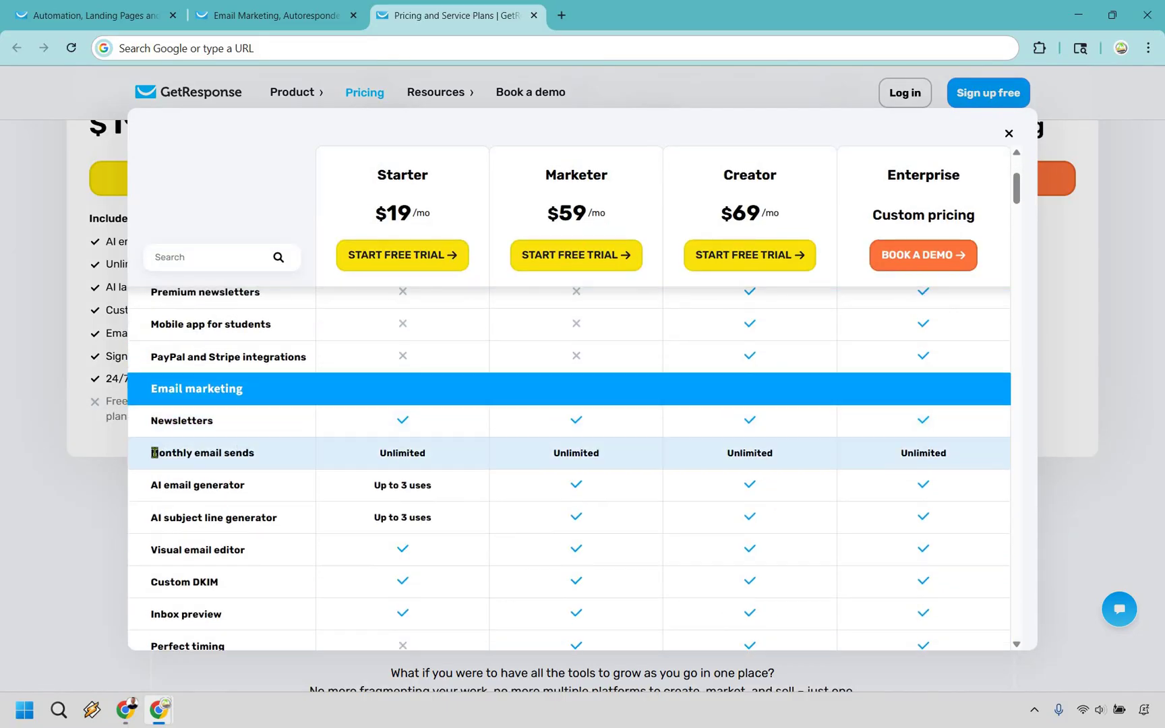
pyautogui.moveTo(153, 456); pyautogui.dragTo(275, 456)
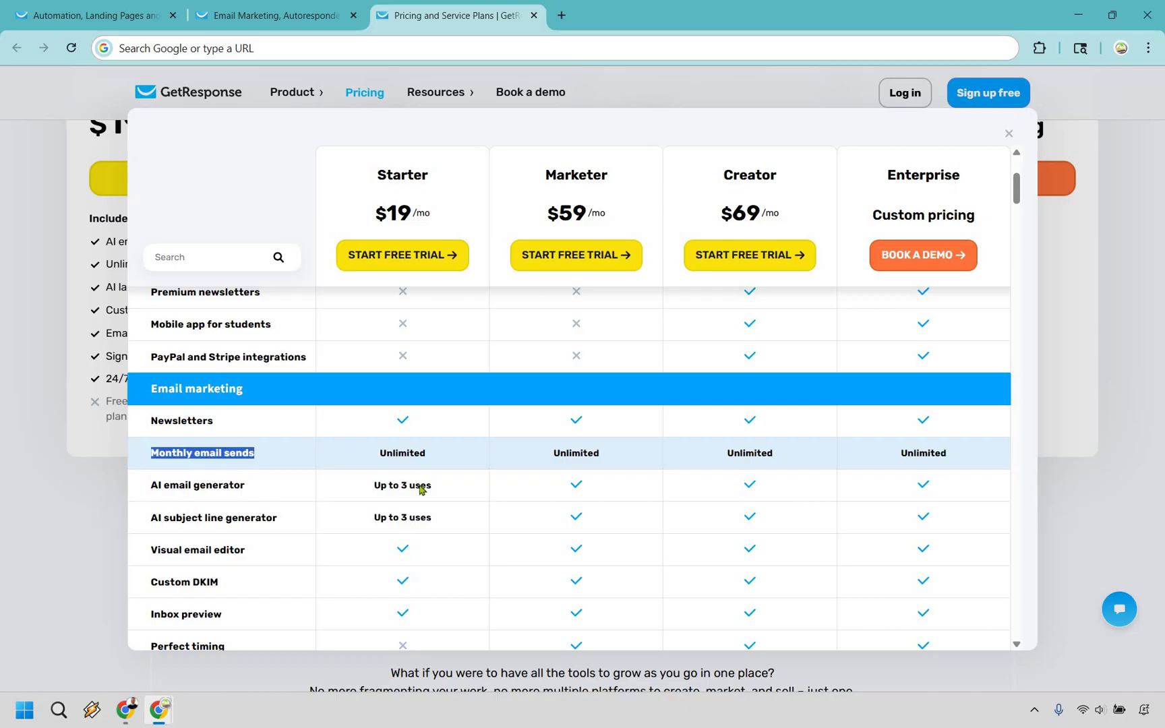
pyautogui.scroll(5, 418, 485)
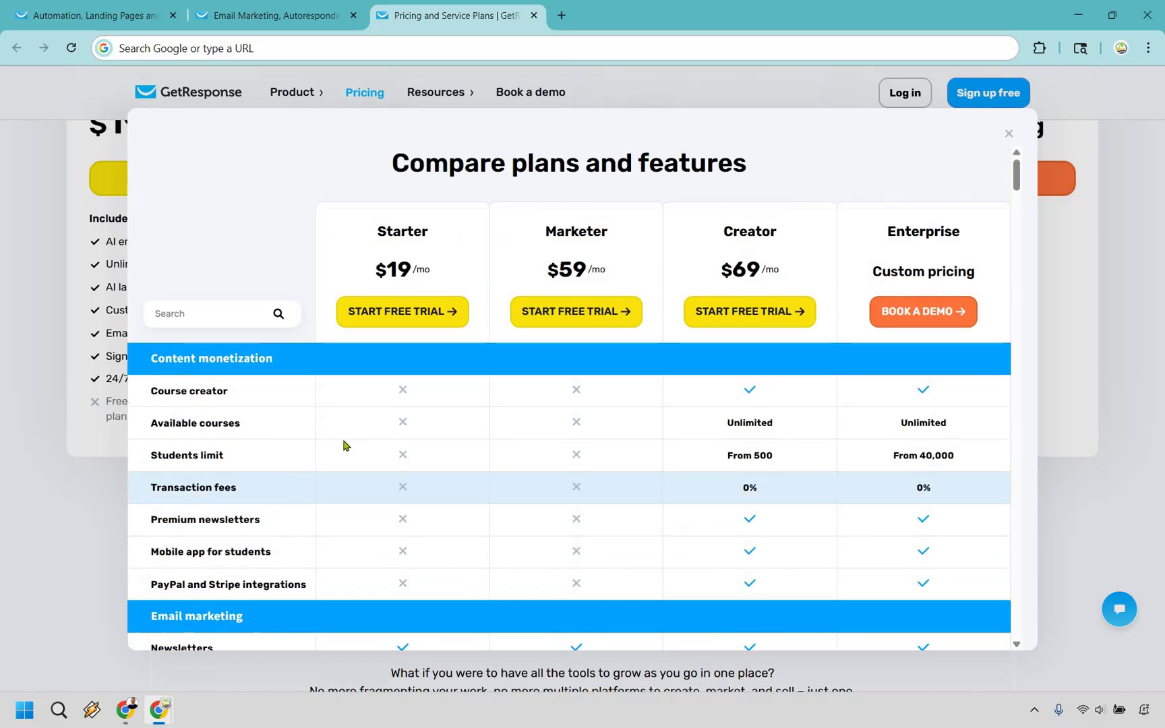
pyautogui.scroll(-5, 411, 477)
pyautogui.scroll(5, 1015, 189)
pyautogui.click(1009, 132)
pyautogui.scroll(3, 1115, 406)
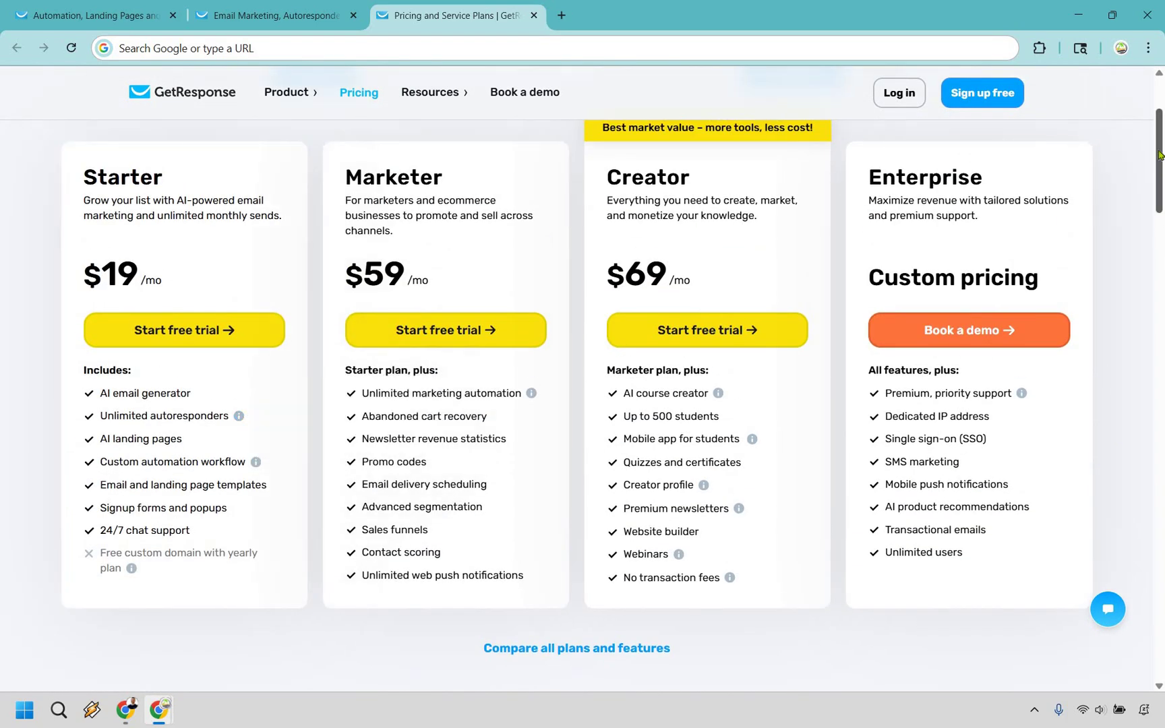
pyautogui.scroll(1, 1160, 147)
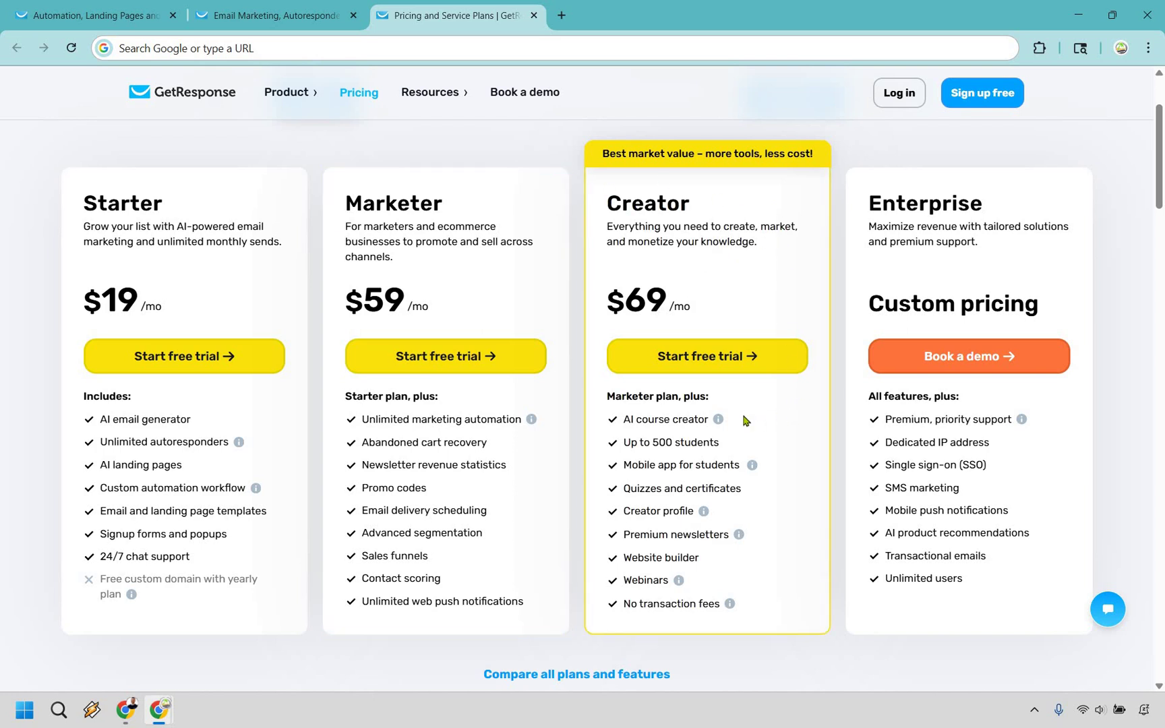
# Step: Inspect the Webinars feature details on the Enterprise pricing card
pyautogui.moveTo(719, 420)
pyautogui.moveTo(678, 581)
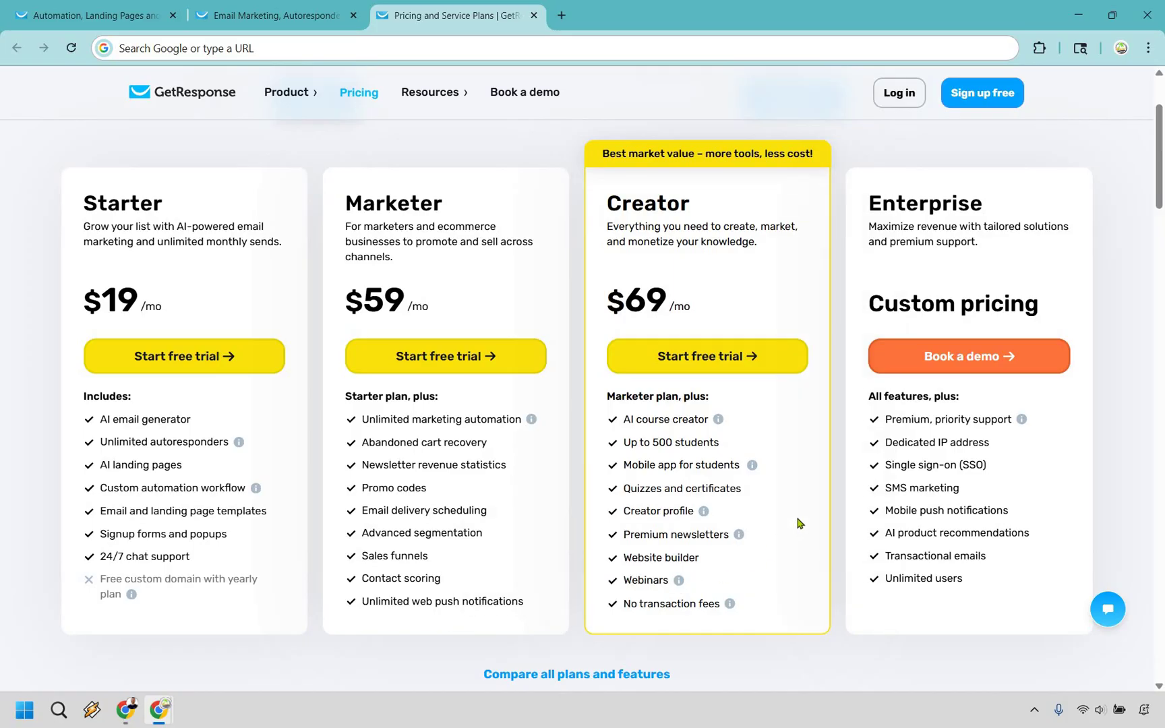